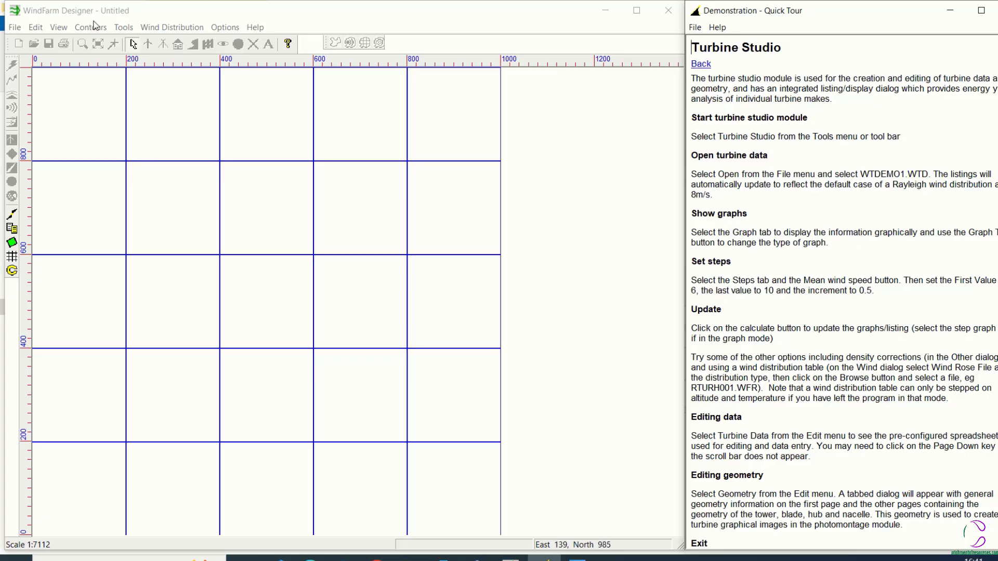
# Start the Turbine Studio module and open the turbine data file WTDEMO1.WTD
pyautogui.click(122, 27)
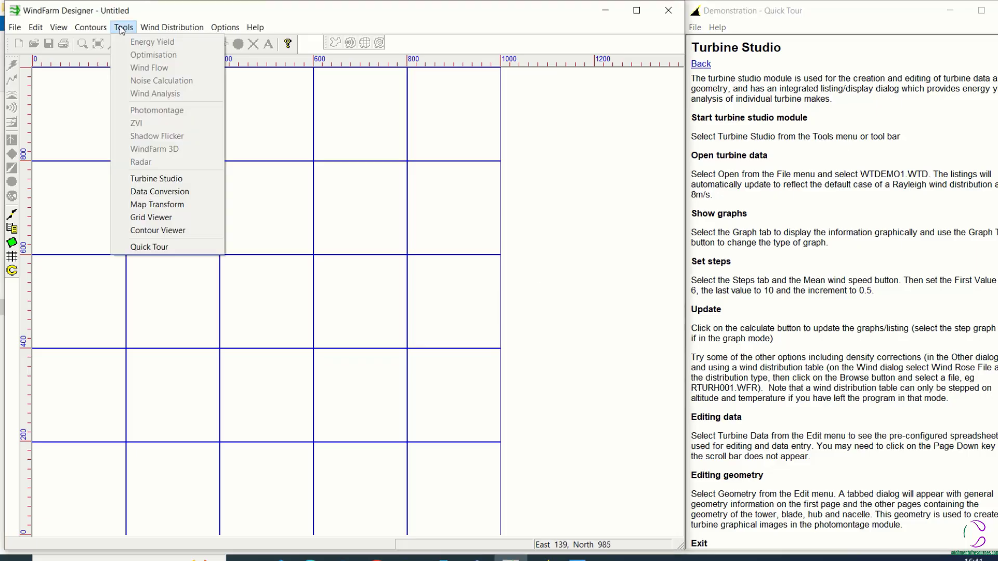
pyautogui.click(156, 178)
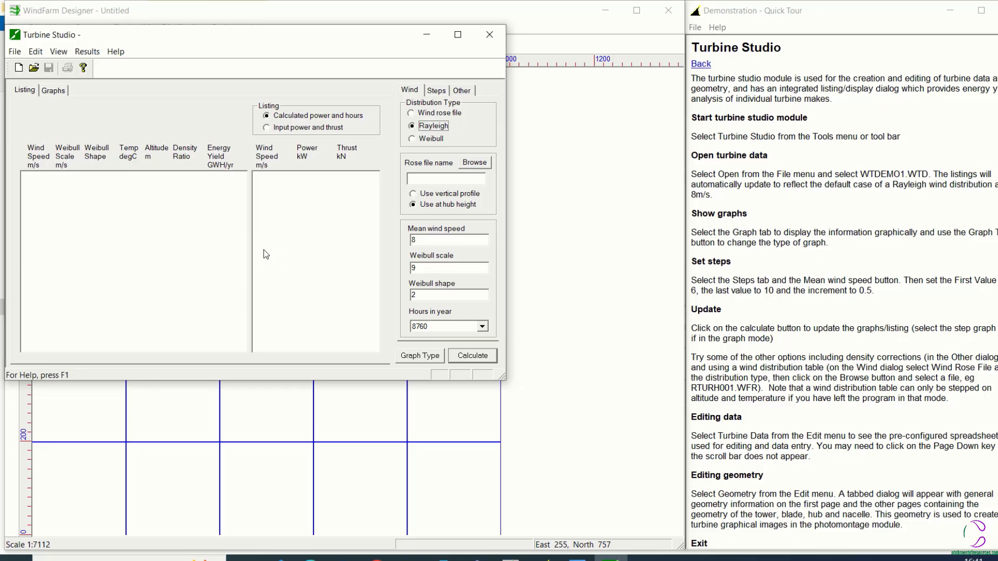
pyautogui.click(16, 52)
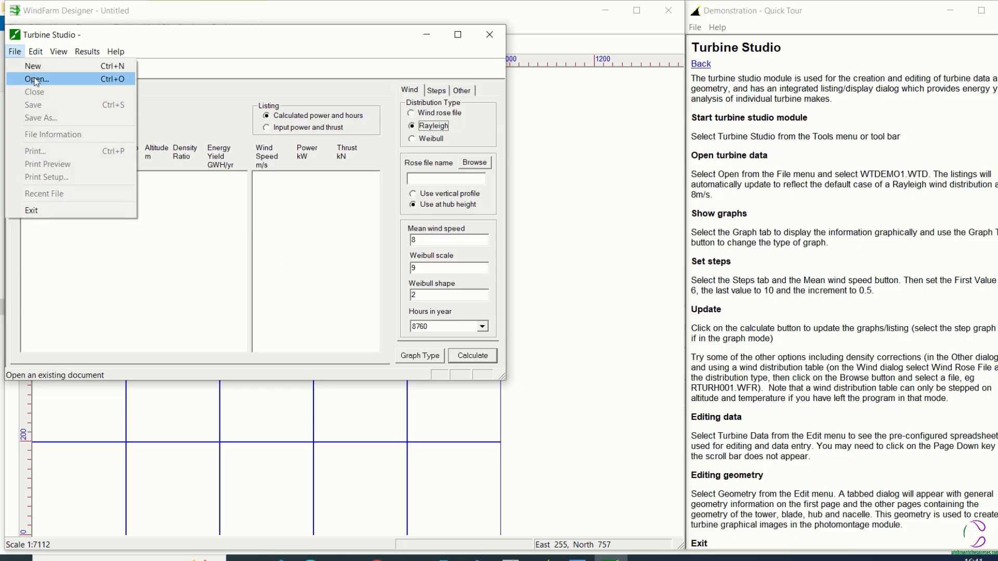
pyautogui.click(37, 80)
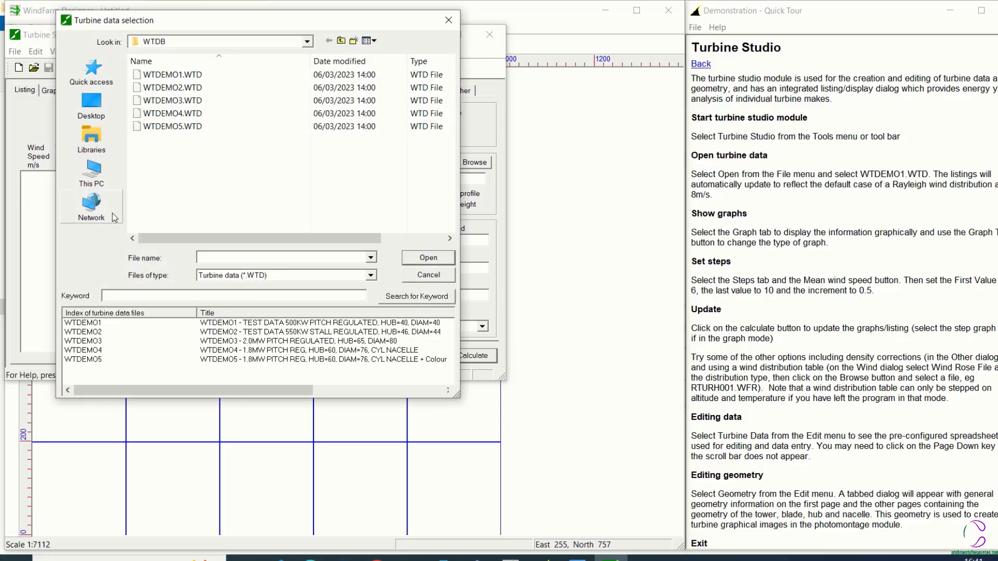
pyautogui.click(201, 76)
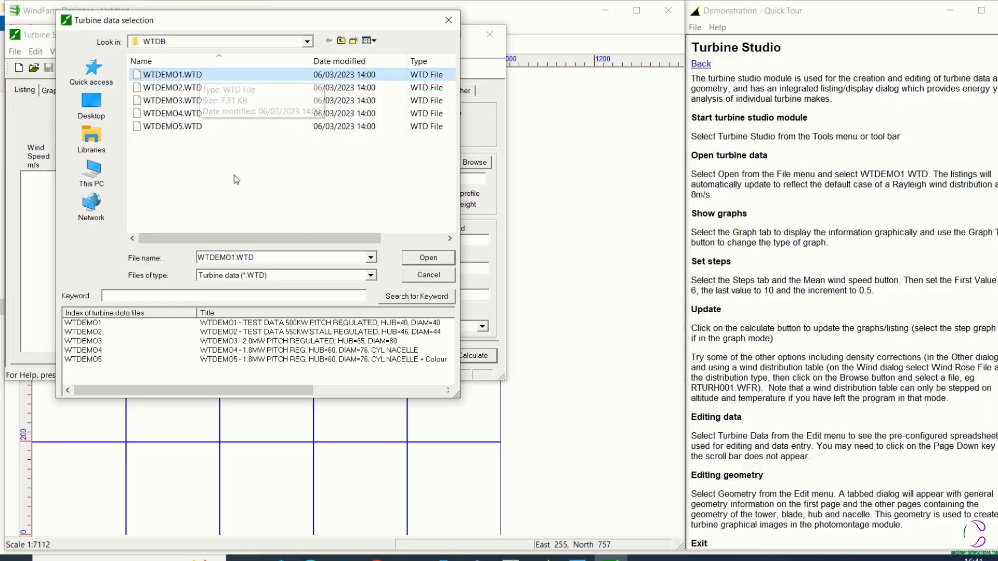
pyautogui.click(429, 258)
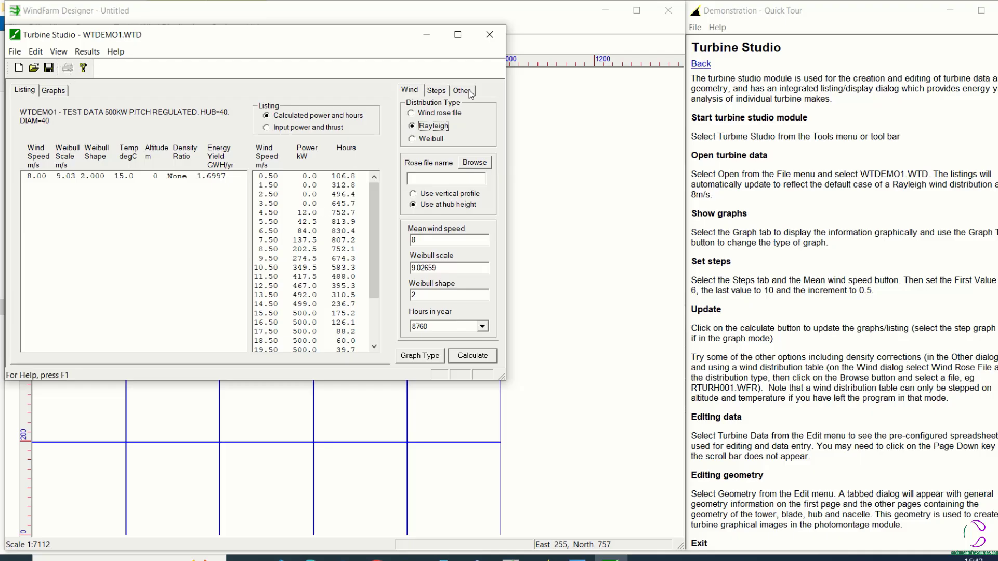
# Display the turbine's graphs and look through the wind distribution, rose height and step settings, returning to Rayleigh and Use at hub height
pyautogui.click(53, 91)
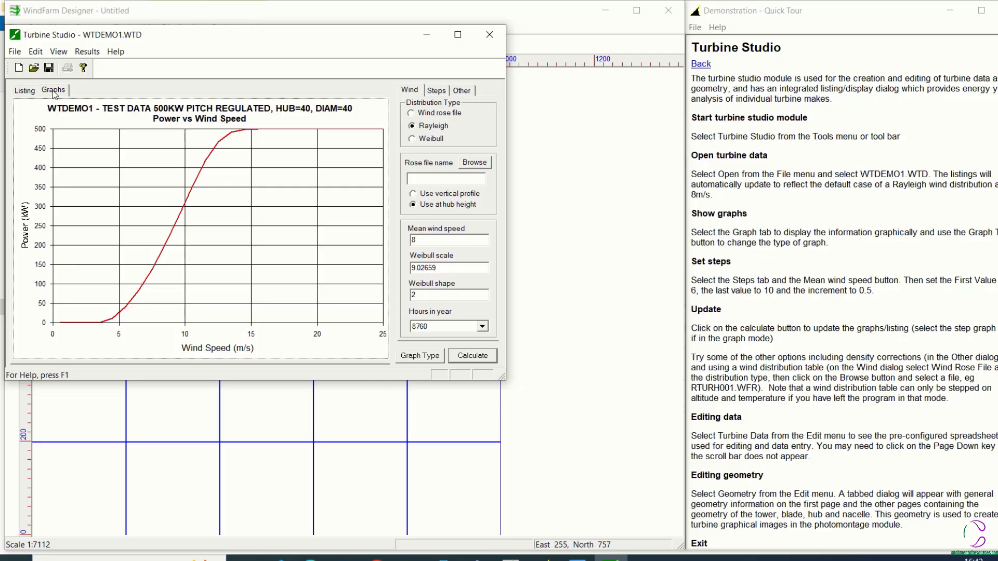
pyautogui.click(412, 115)
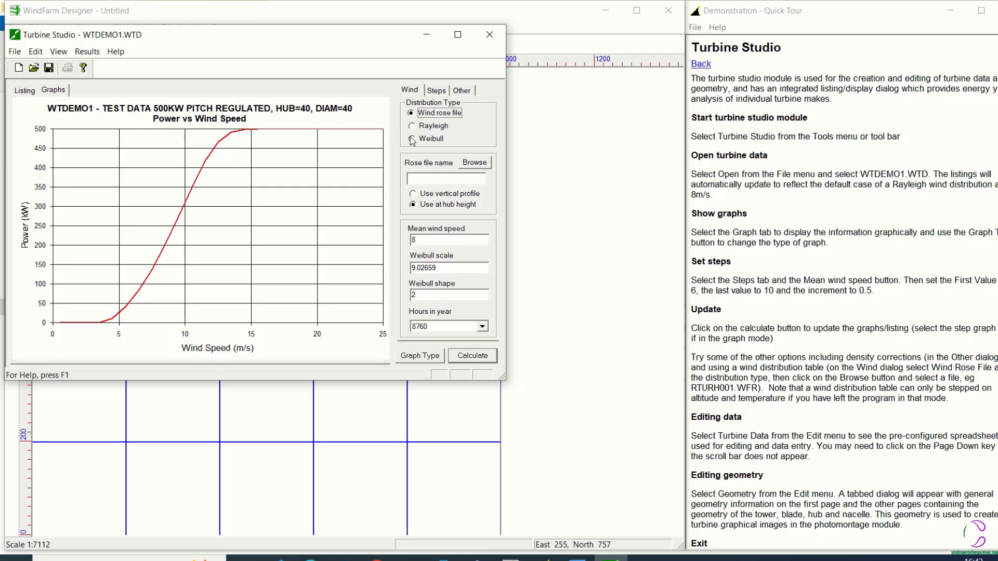
pyautogui.click(412, 139)
pyautogui.click(414, 127)
pyautogui.click(413, 194)
pyautogui.click(414, 206)
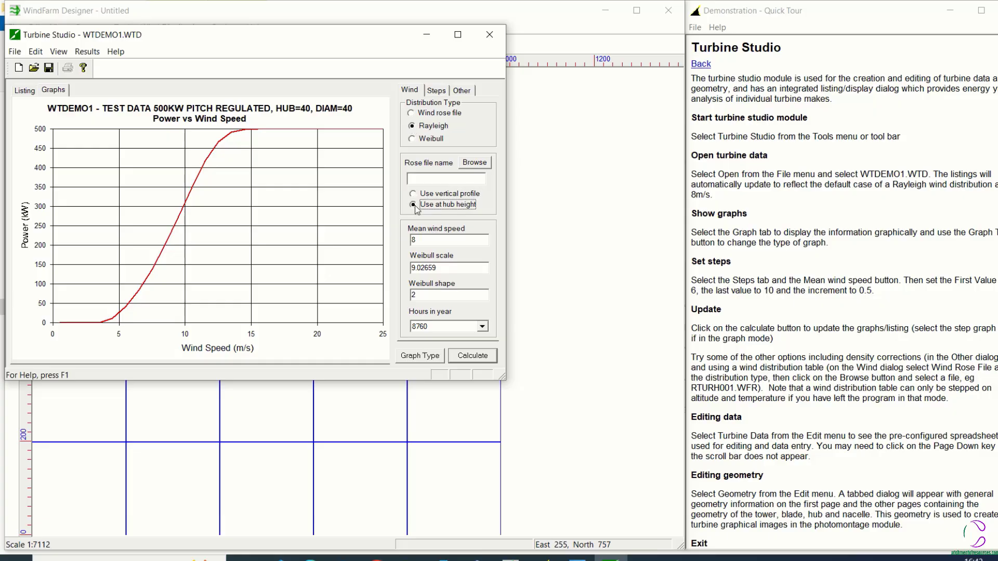
pyautogui.click(440, 90)
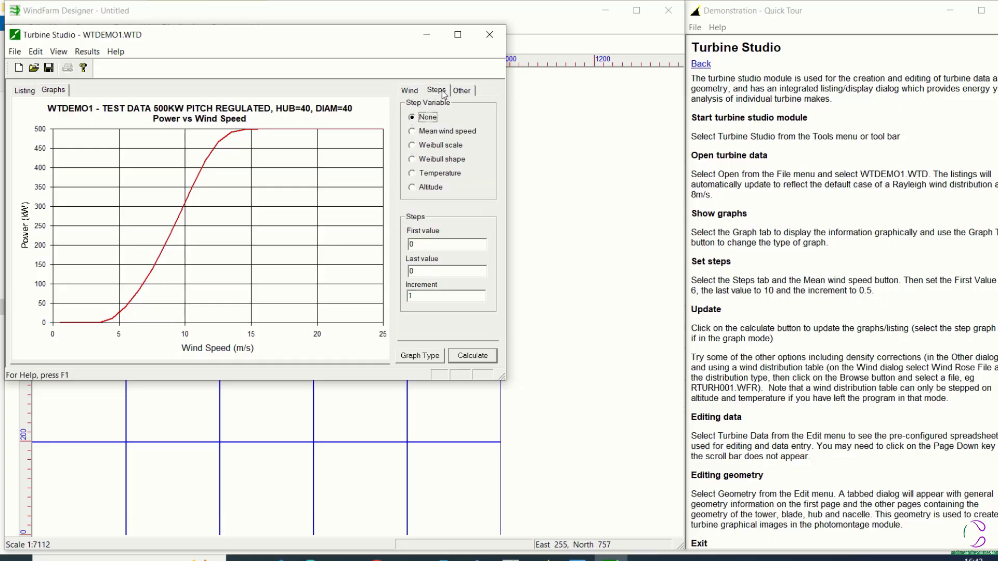
pyautogui.click(410, 90)
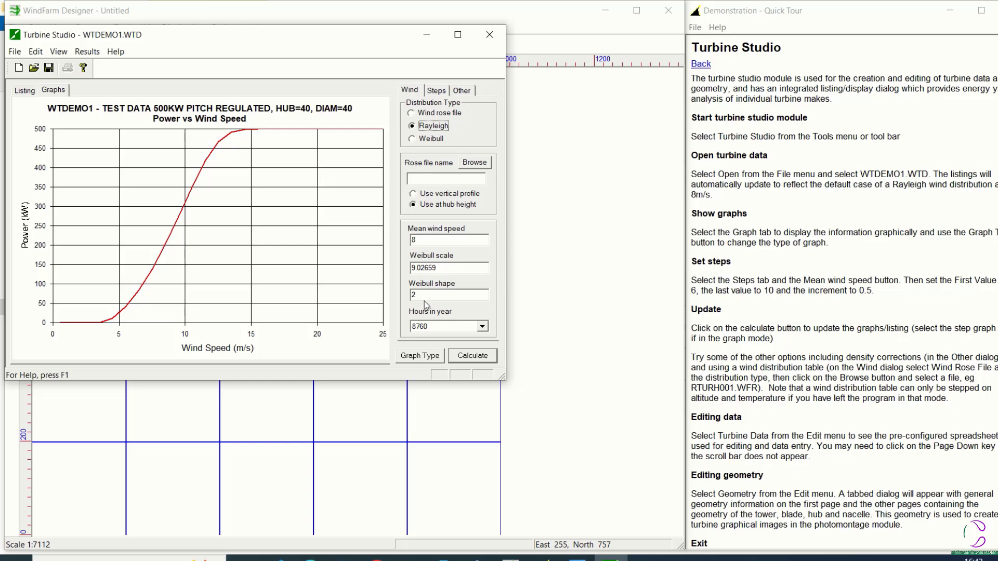
# View the power, thrust, power coefficient and thrust coefficient graphs against wind speed one after another
pyautogui.click(423, 356)
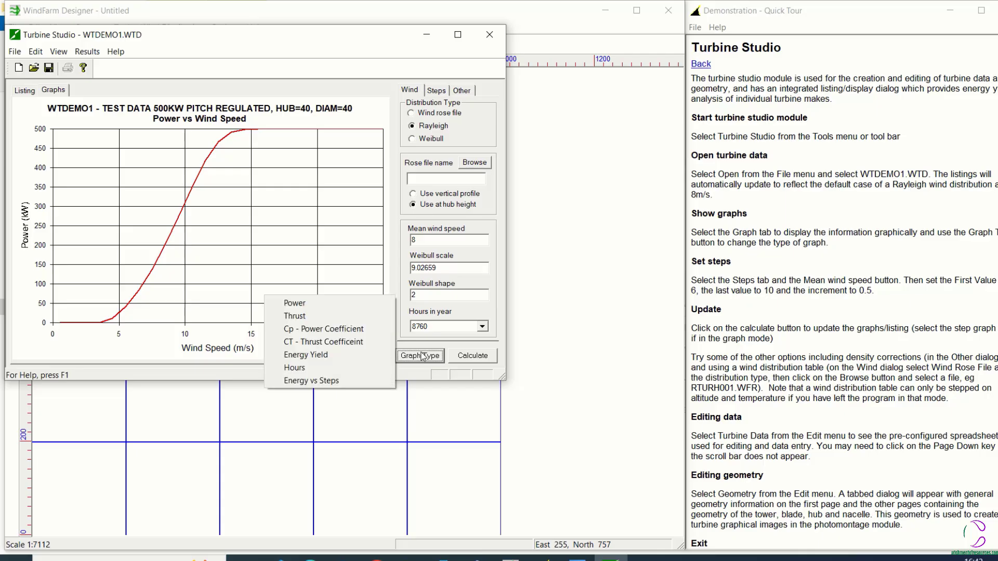
pyautogui.click(293, 308)
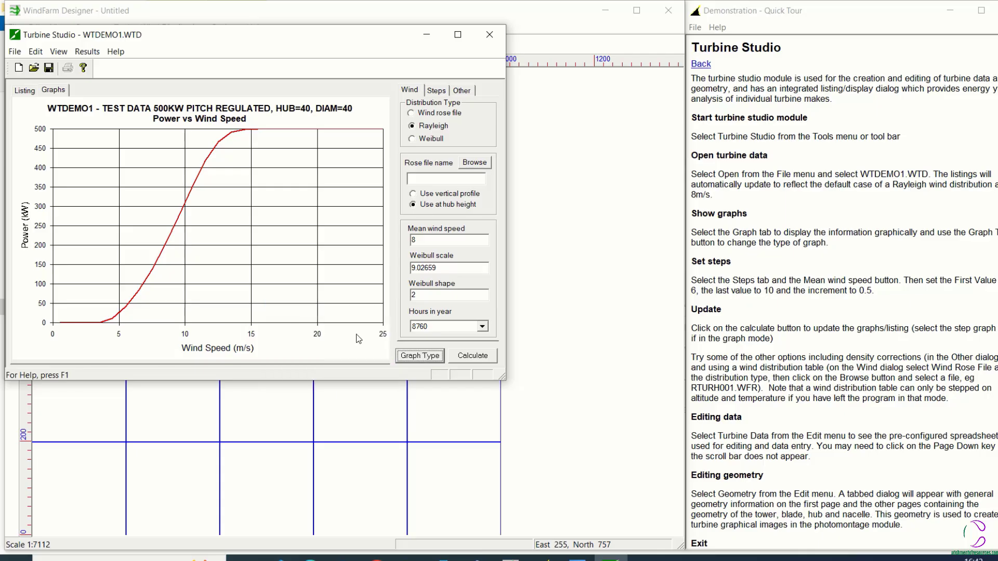
pyautogui.click(401, 354)
pyautogui.click(295, 317)
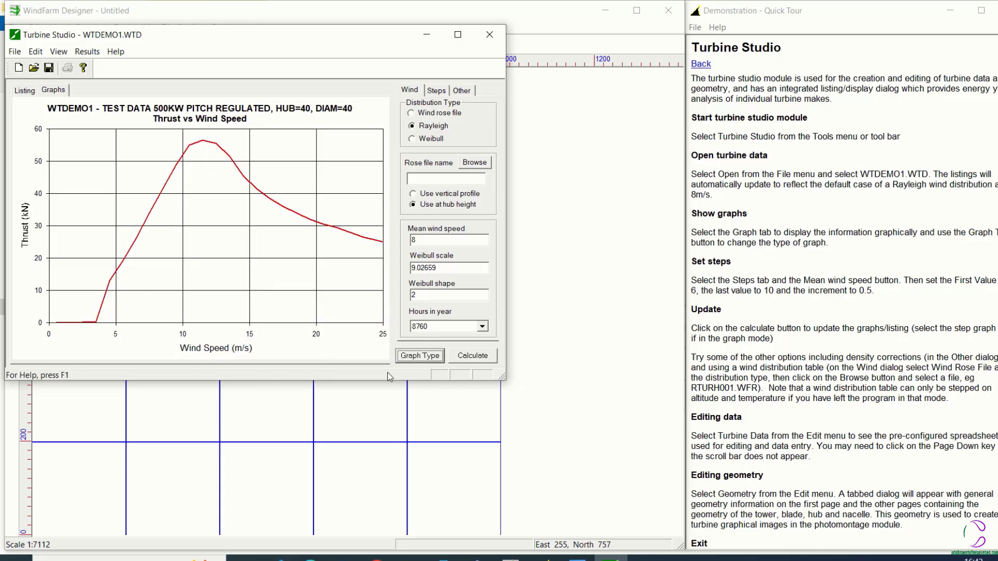
pyautogui.click(412, 357)
pyautogui.click(304, 329)
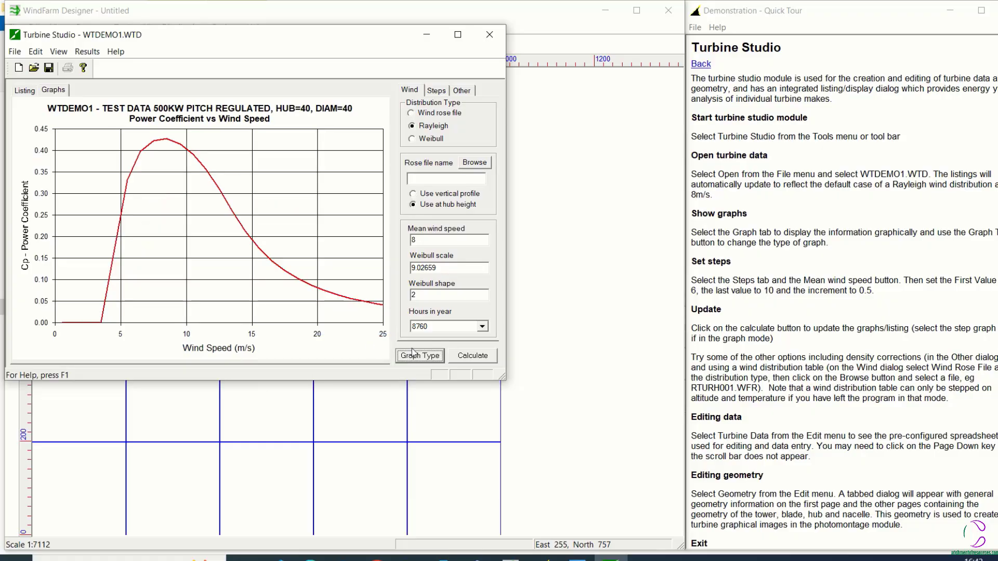
pyautogui.click(427, 356)
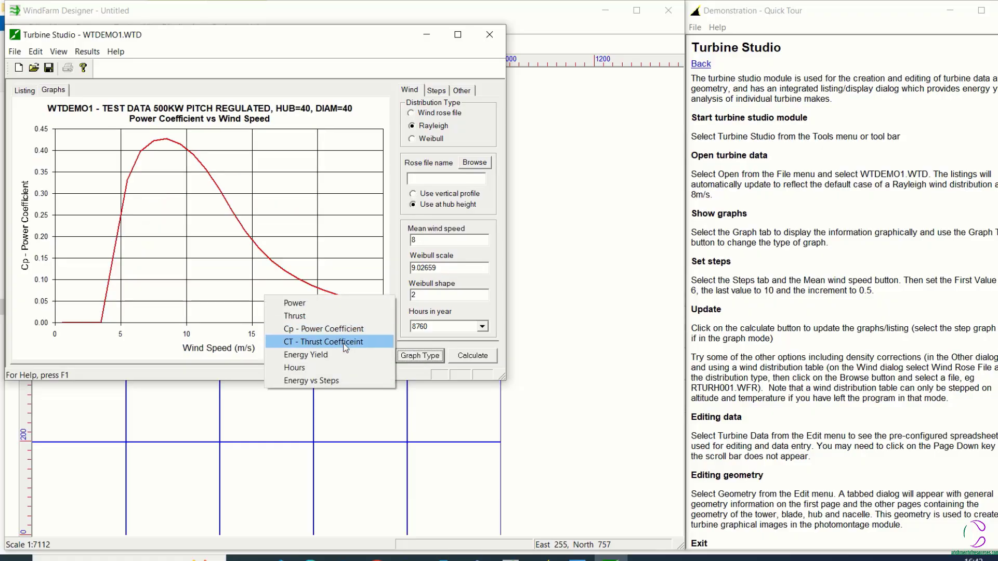
pyautogui.click(343, 342)
# View the energy yield, hours and energy vs steps graphs, and return to the power graph
pyautogui.click(421, 359)
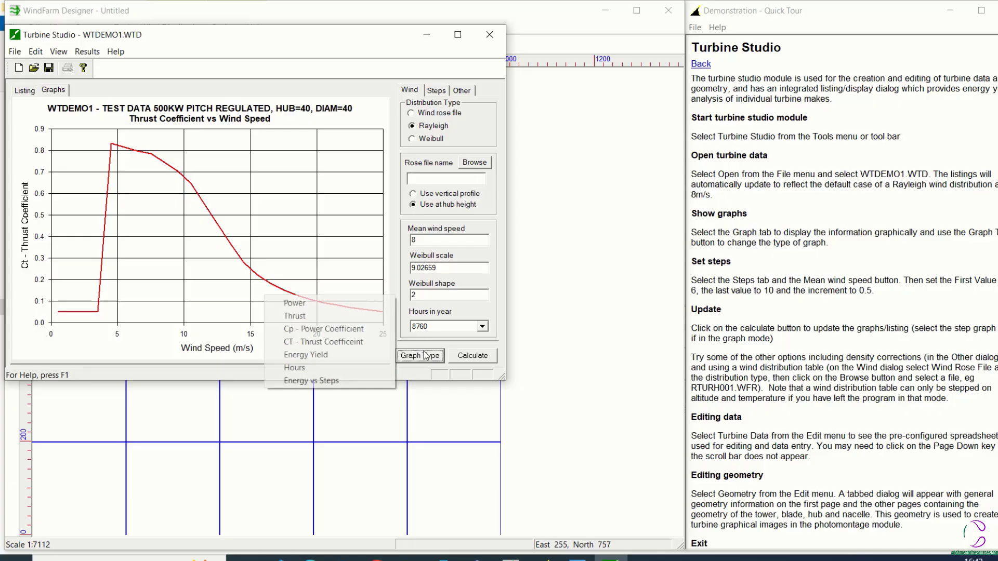
pyautogui.click(323, 356)
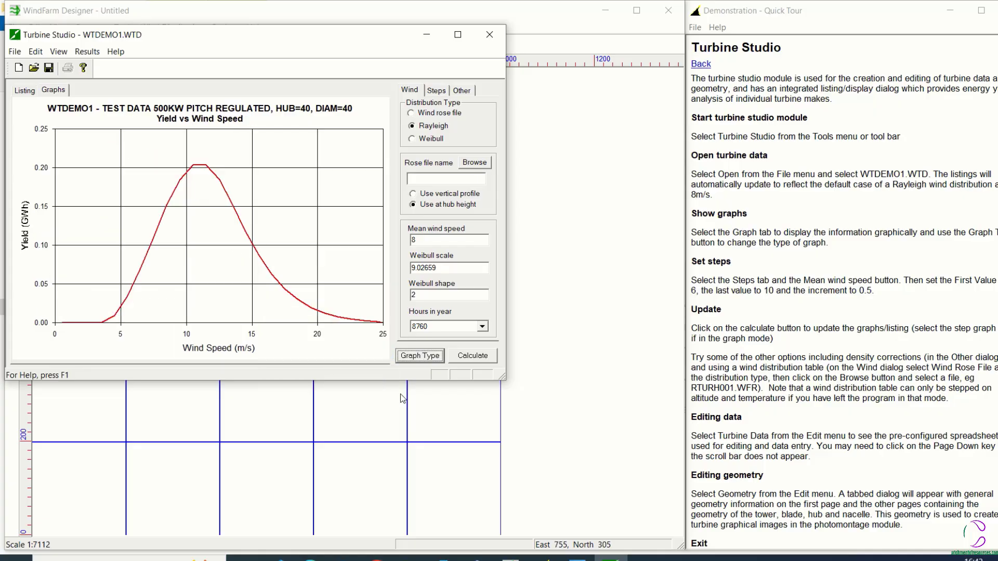
pyautogui.click(422, 358)
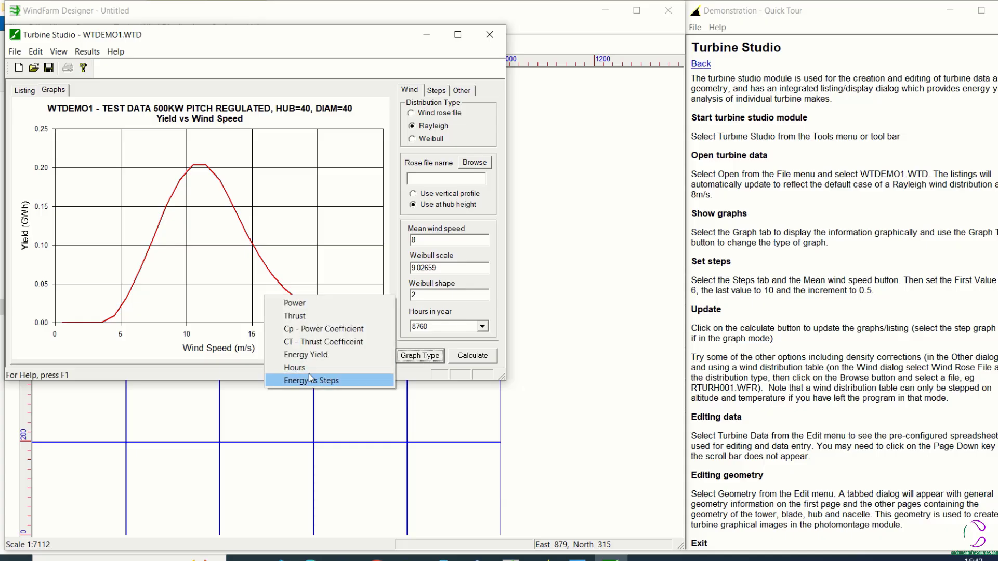
pyautogui.click(317, 369)
pyautogui.click(420, 358)
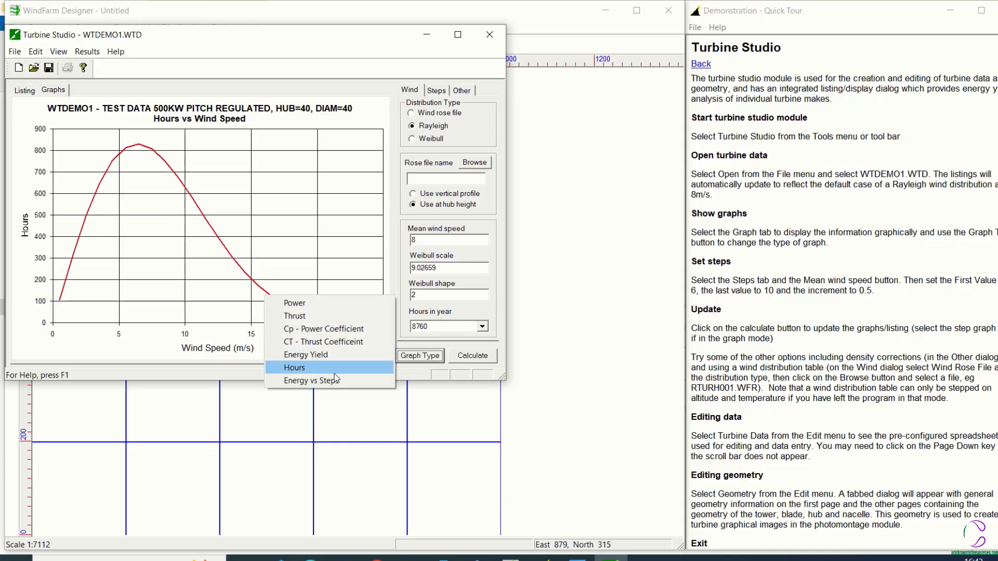
pyautogui.click(329, 382)
pyautogui.click(431, 357)
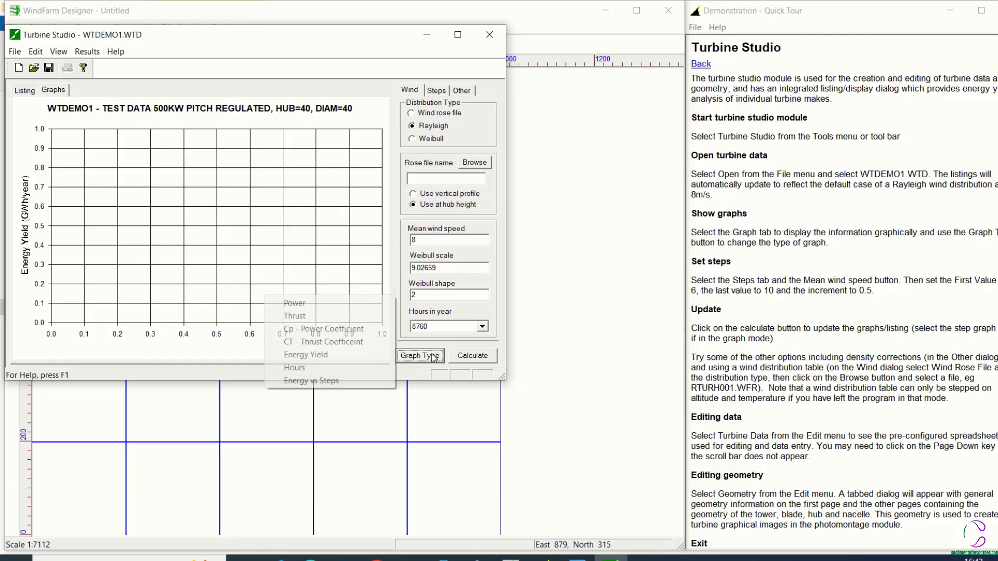
pyautogui.click(335, 301)
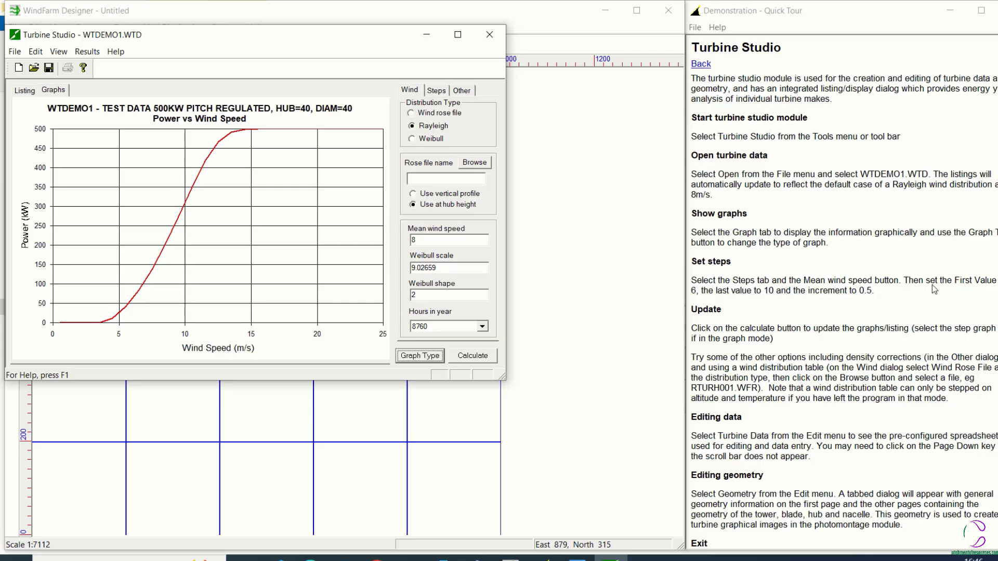
# Use mean wind speed as the step variable with a first value of 6, and recalculate the turbine's graph
pyautogui.click(435, 92)
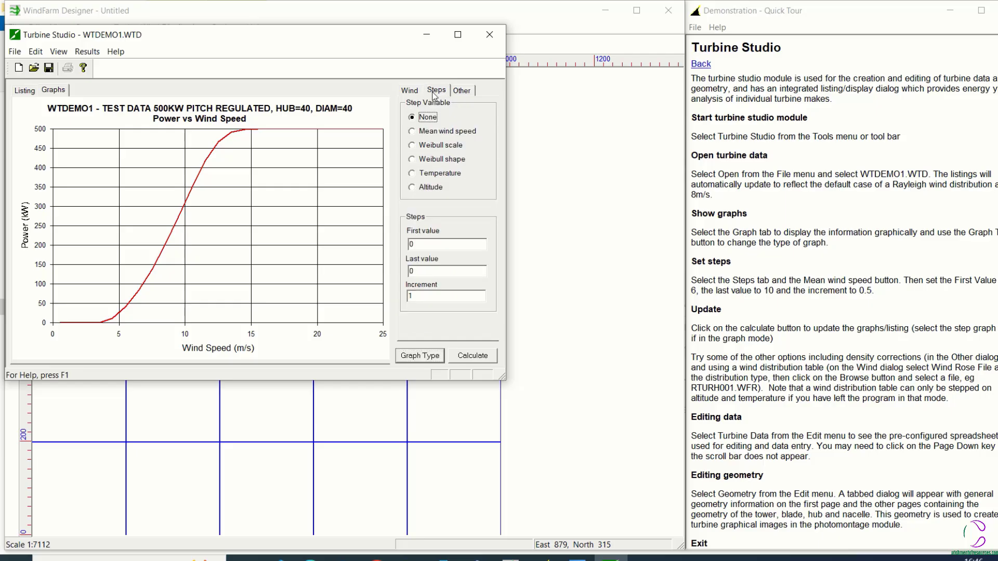
pyautogui.click(412, 132)
pyautogui.doubleClick(421, 244)
pyautogui.write('6')
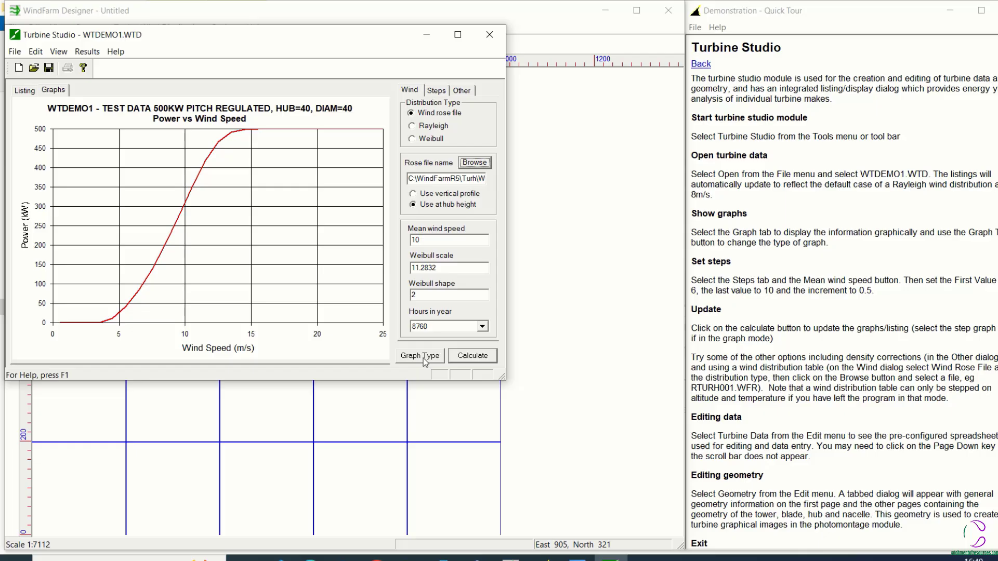
pyautogui.click(482, 358)
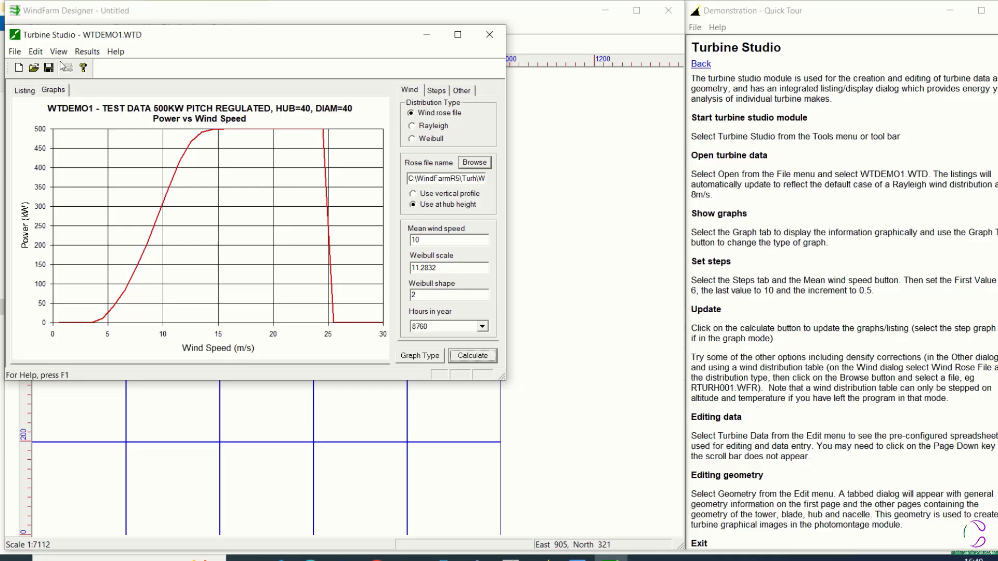
# Open the turbine data spreadsheet of WTDEMO1 for editing and move its window up beside the graph
pyautogui.click(35, 52)
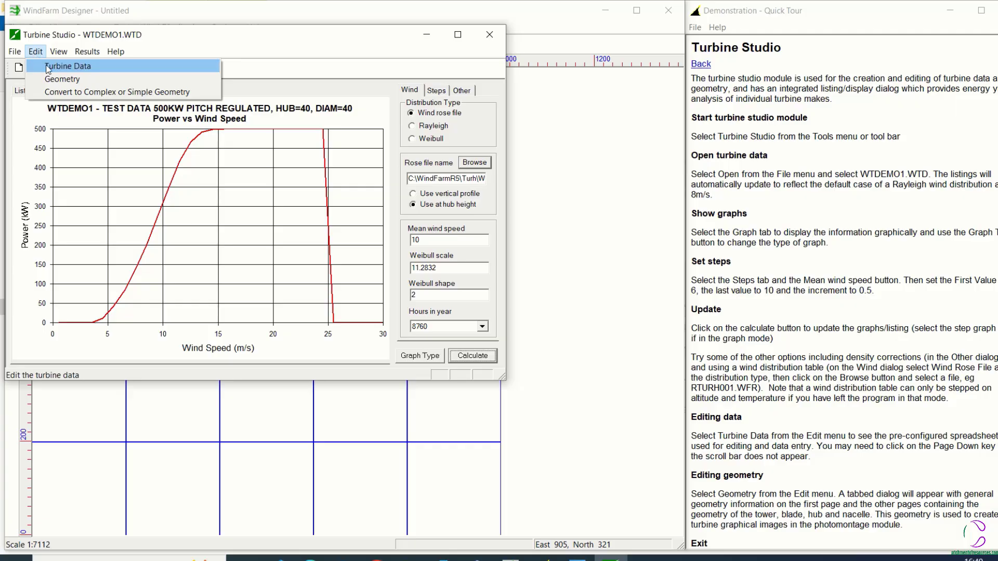
pyautogui.click(47, 67)
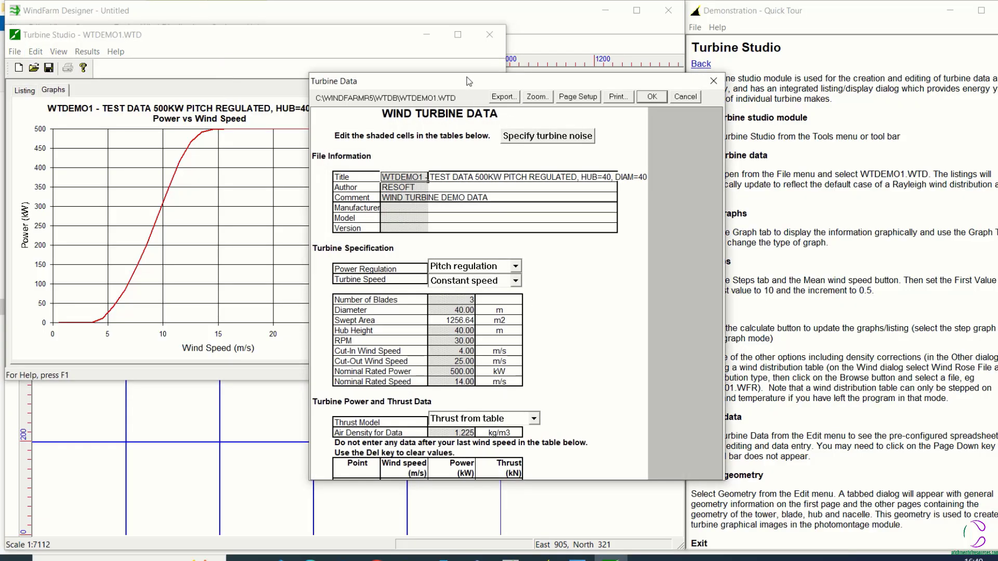
pyautogui.moveTo(470, 81); pyautogui.dragTo(396, 59)
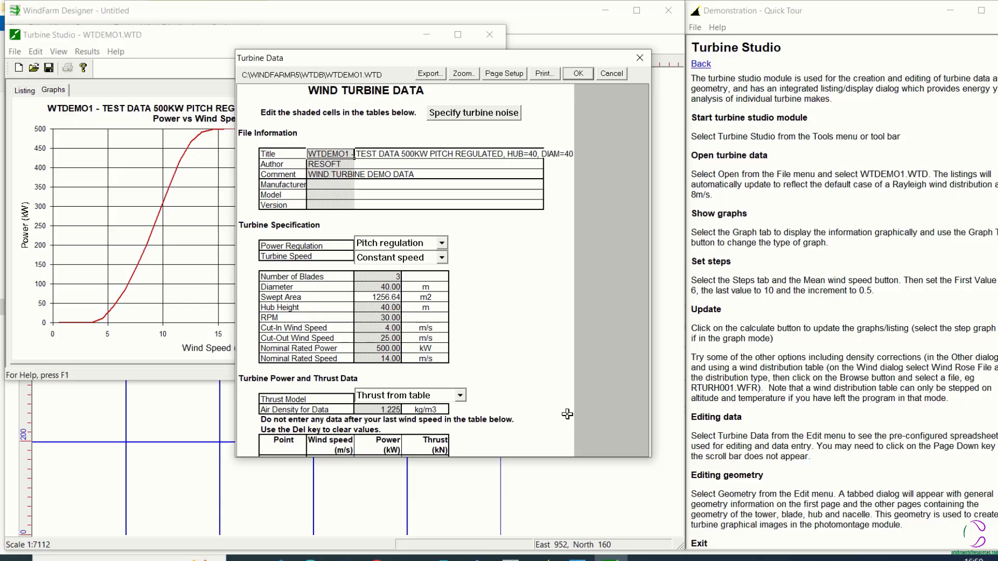
# Examine the turbine's power and thrust table by wind speed, together with the turbine specification above it
pyautogui.moveTo(567, 414); pyautogui.dragTo(576, 254)
pyautogui.moveTo(544, 418)
pyautogui.mouseDown()
pyautogui.moveTo(531, 523)
pyautogui.moveTo(536, 405)
pyautogui.mouseUp()
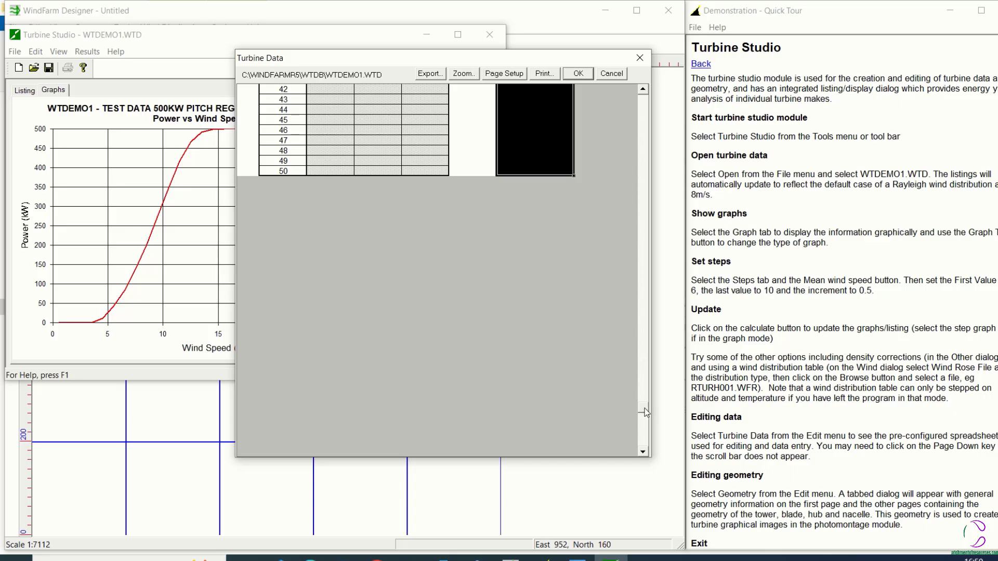
pyautogui.click(643, 90)
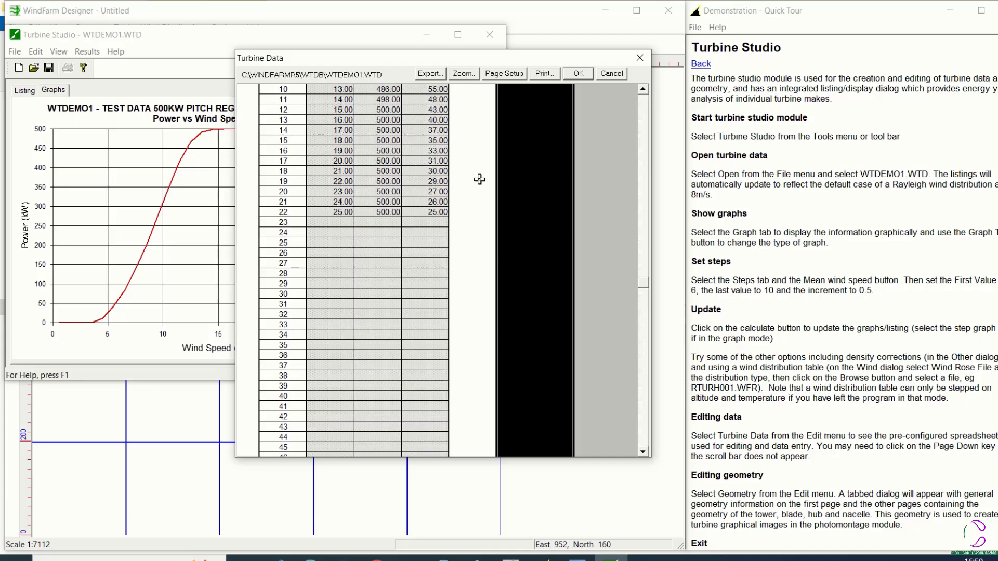
pyautogui.click(478, 180)
pyautogui.click(643, 90)
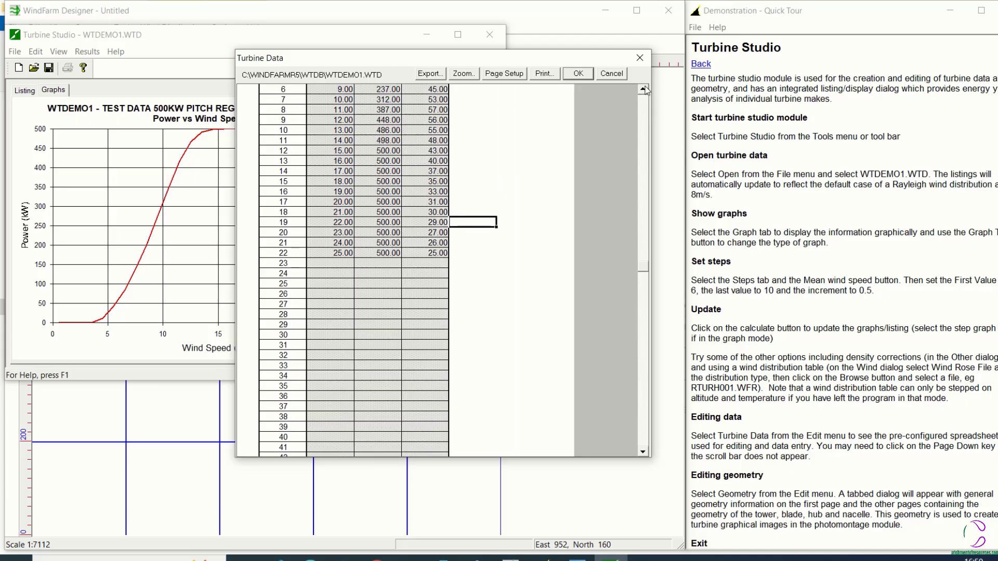
pyautogui.click(643, 89)
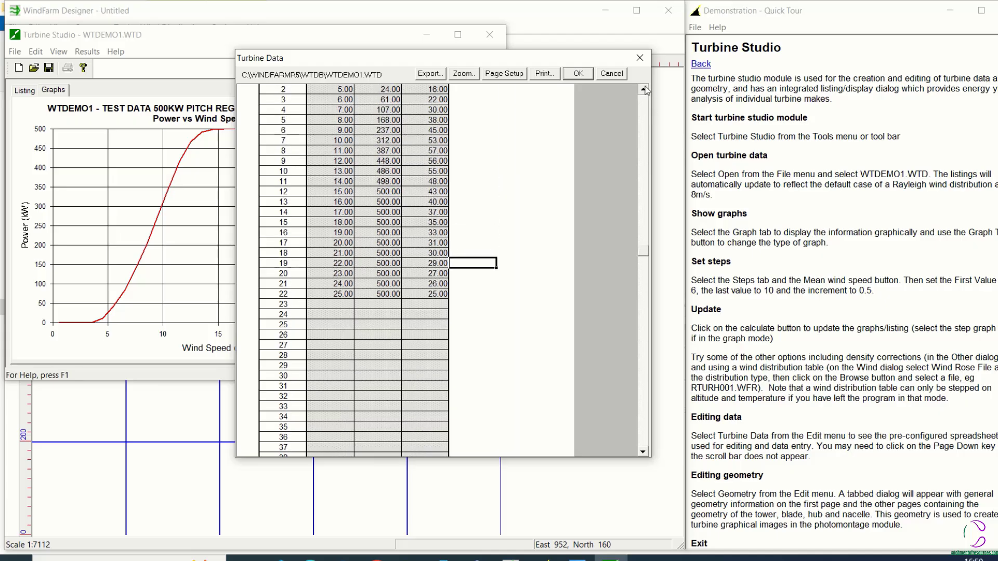
pyautogui.click(643, 90)
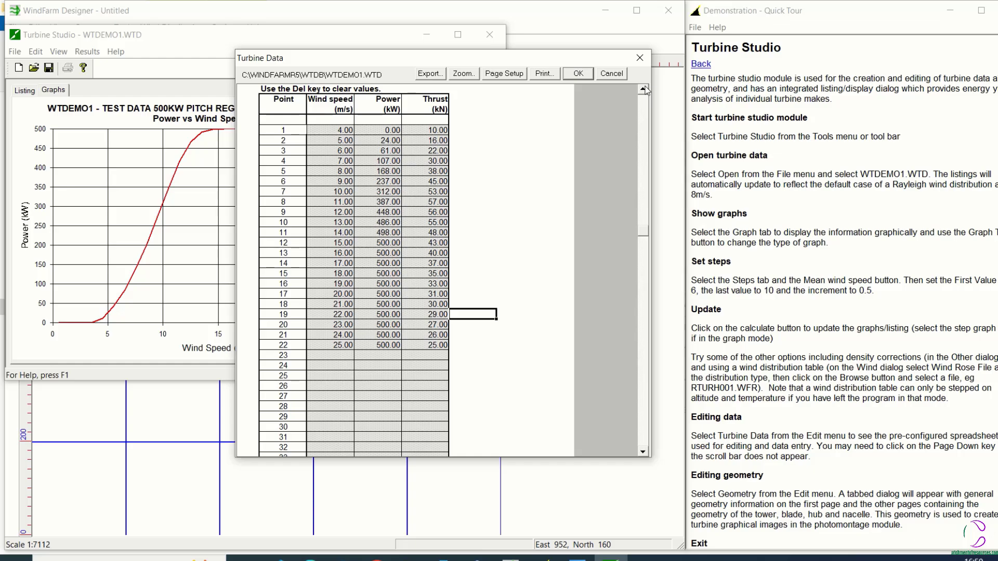
pyautogui.click(643, 89)
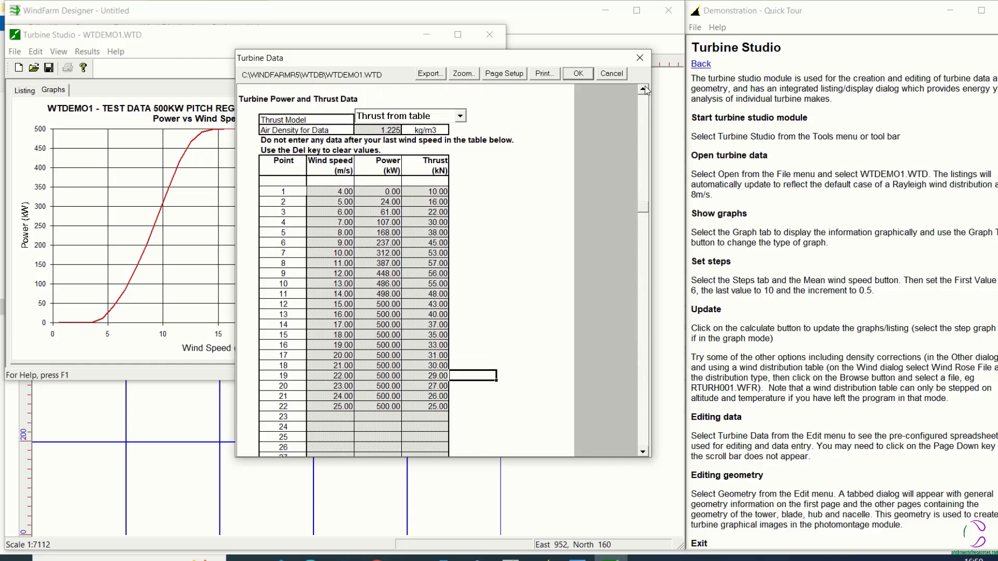
pyautogui.moveTo(645, 90); pyautogui.dragTo(645, 90)
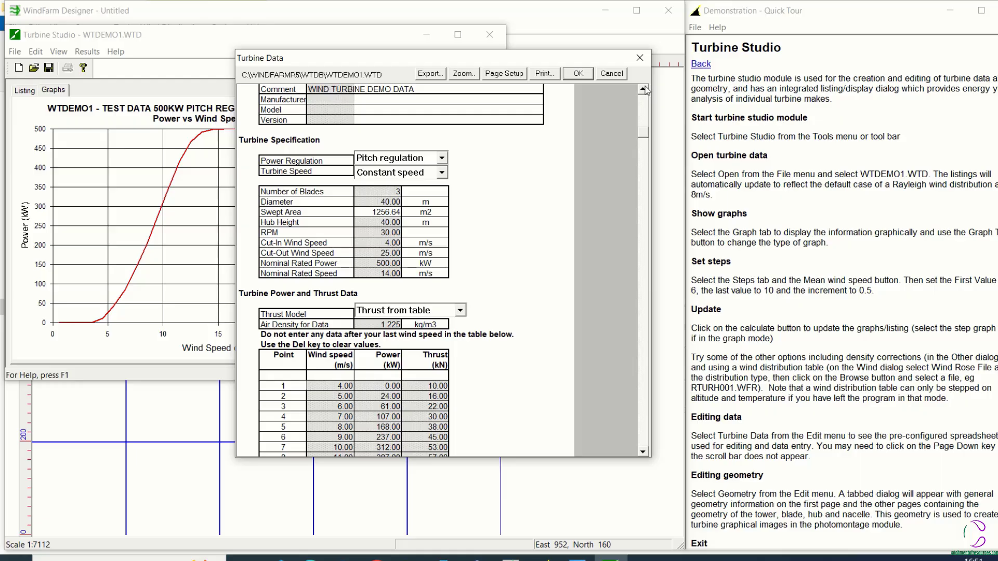
# Set the rotor diameter in the turbine specification to 50 m
pyautogui.click(645, 90)
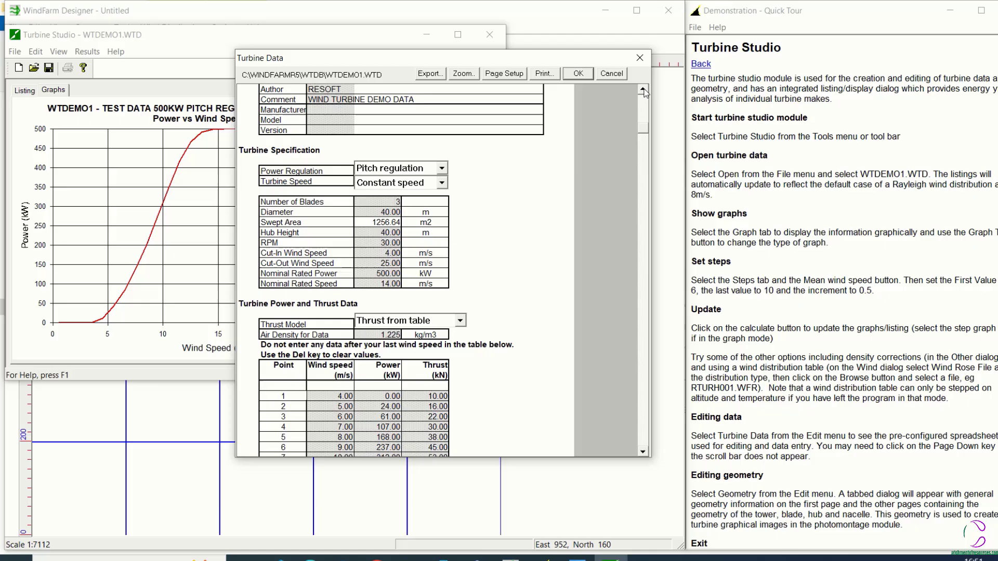
pyautogui.click(380, 212)
pyautogui.write('50')
pyautogui.press('Return')
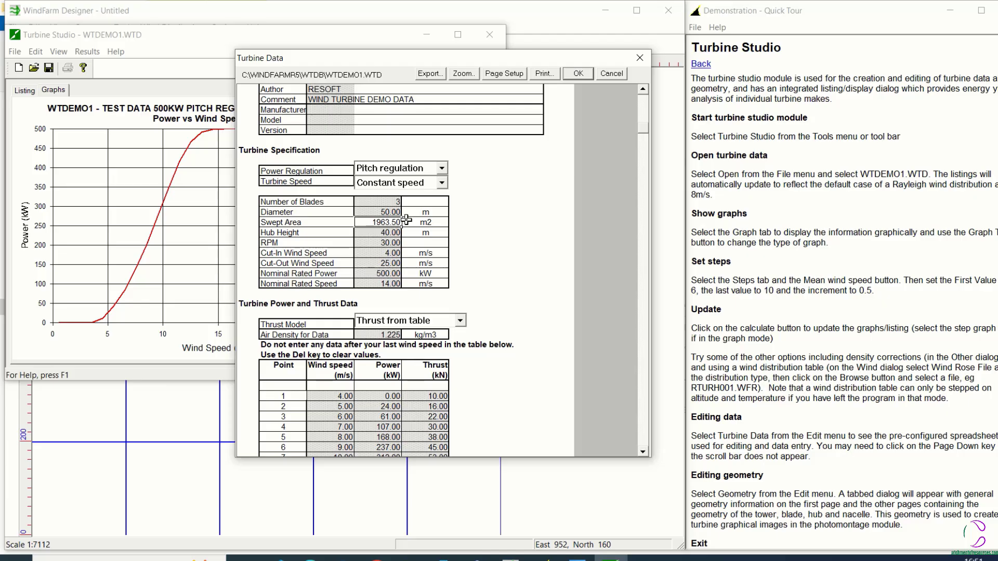
# Re-enter the diameter as 50 m, accept the turbine data with the geometry scaled to the present size, and recalculate the graph
pyautogui.click(371, 213)
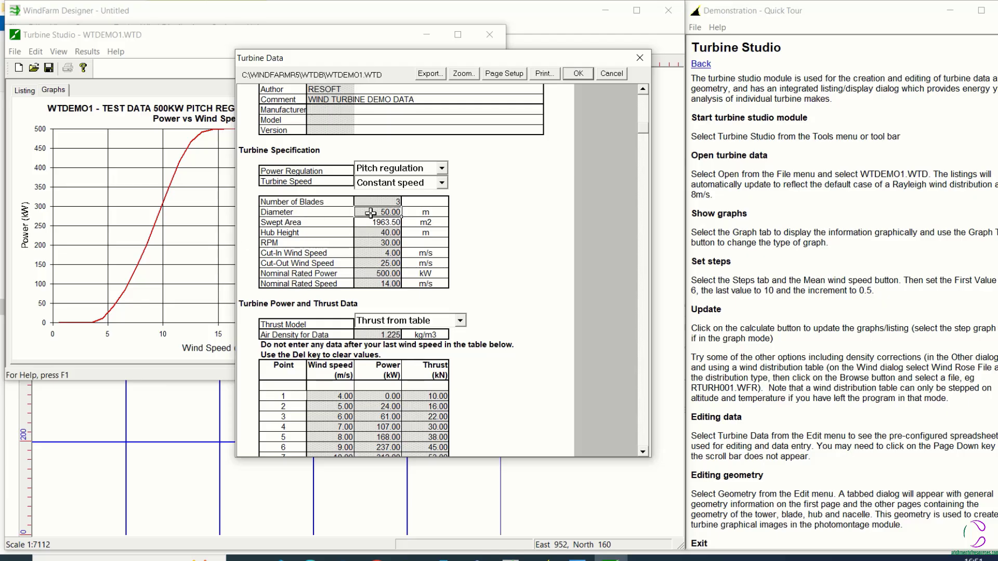
pyautogui.write('40')
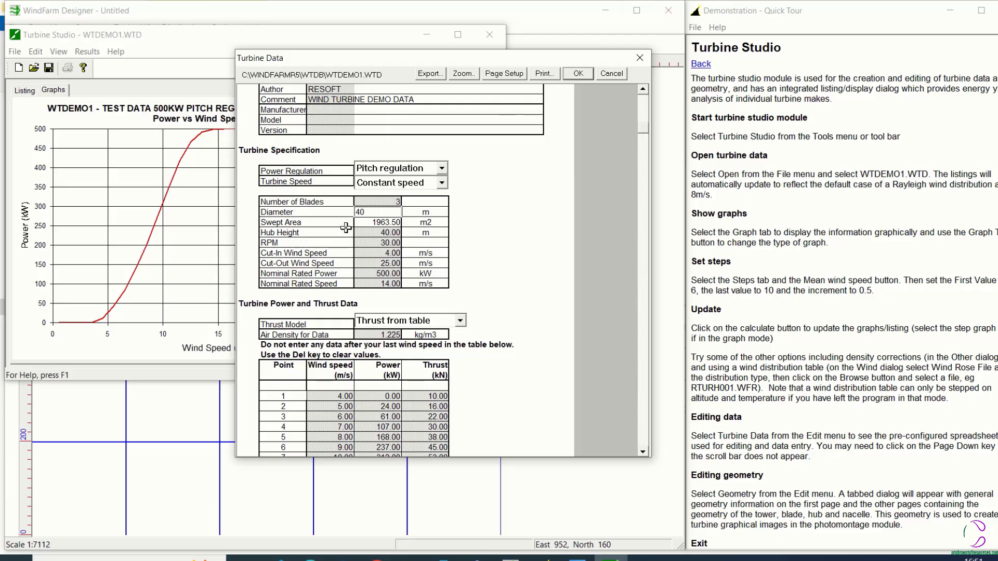
pyautogui.press('BackSpace')
pyautogui.press('BackSpace')
pyautogui.write('5')
pyautogui.click(579, 75)
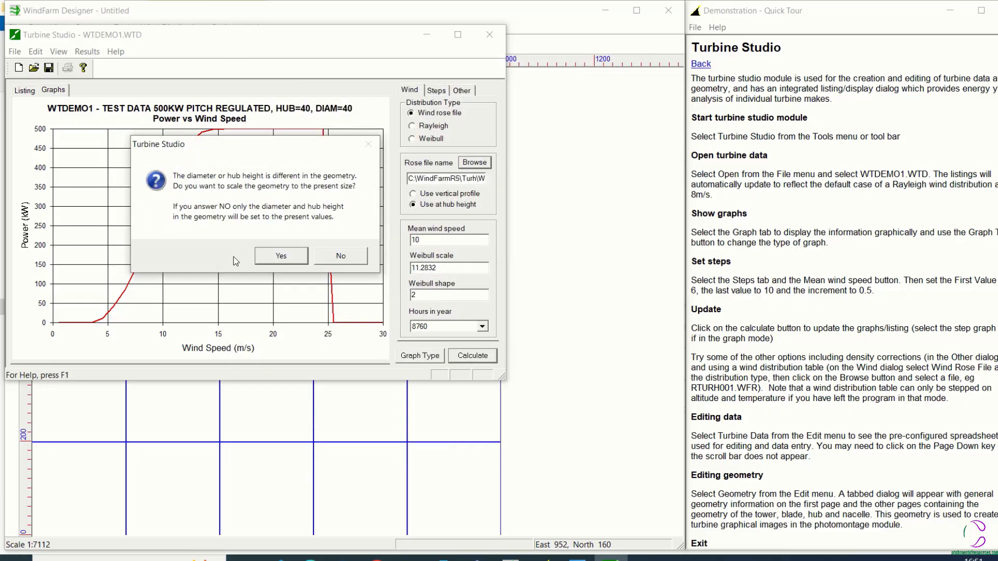
pyautogui.click(271, 257)
pyautogui.click(479, 356)
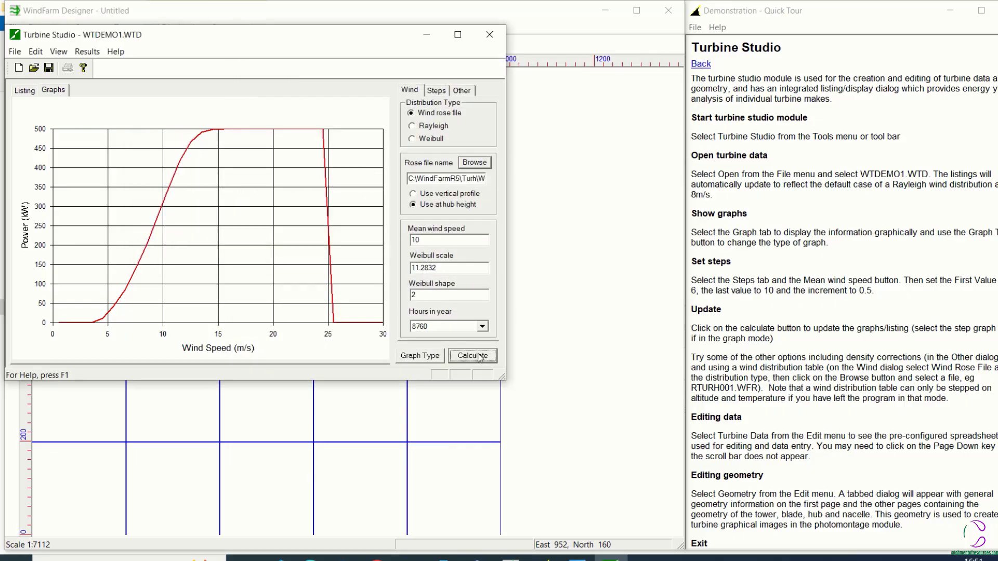
pyautogui.click(480, 358)
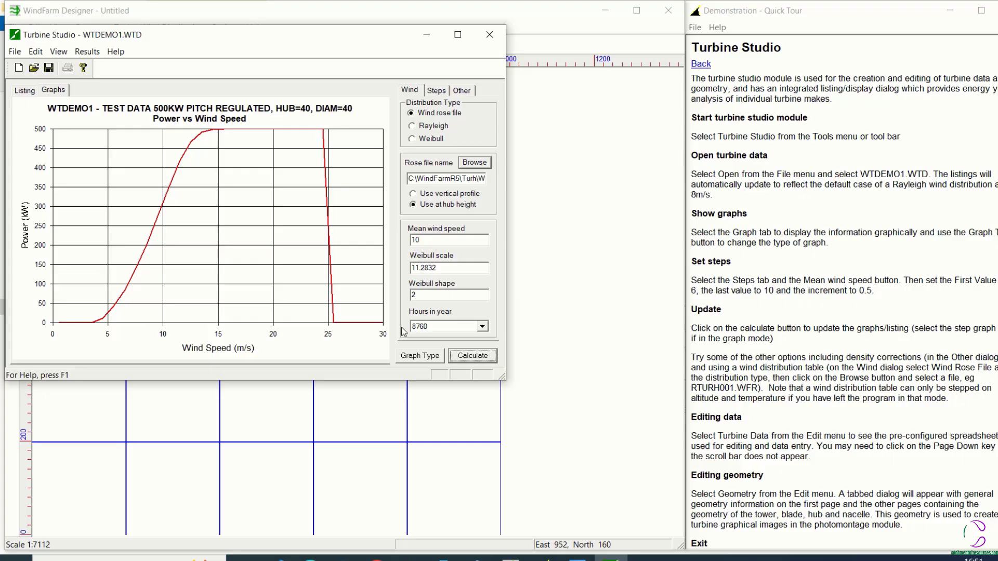
pyautogui.click(475, 163)
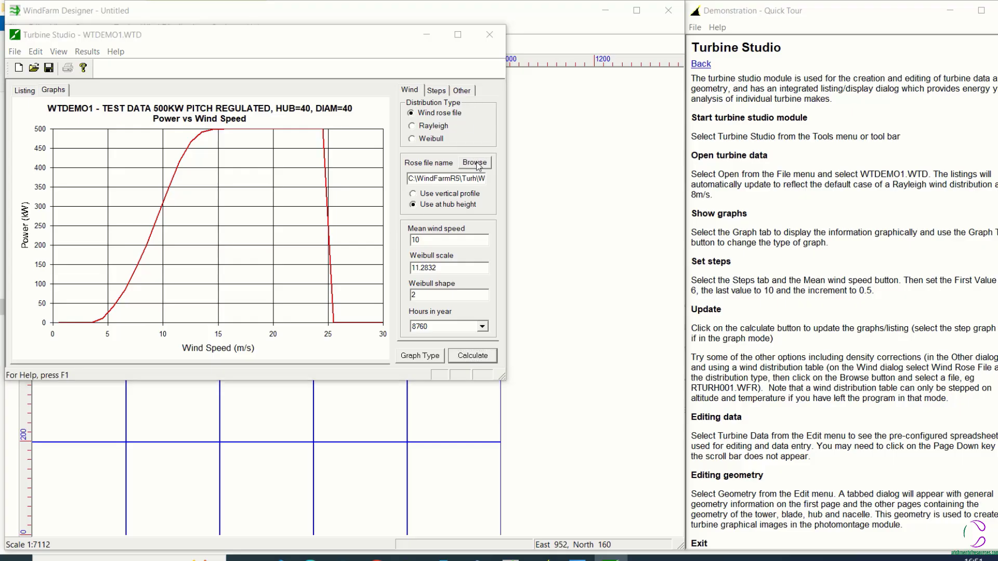
pyautogui.click(505, 68)
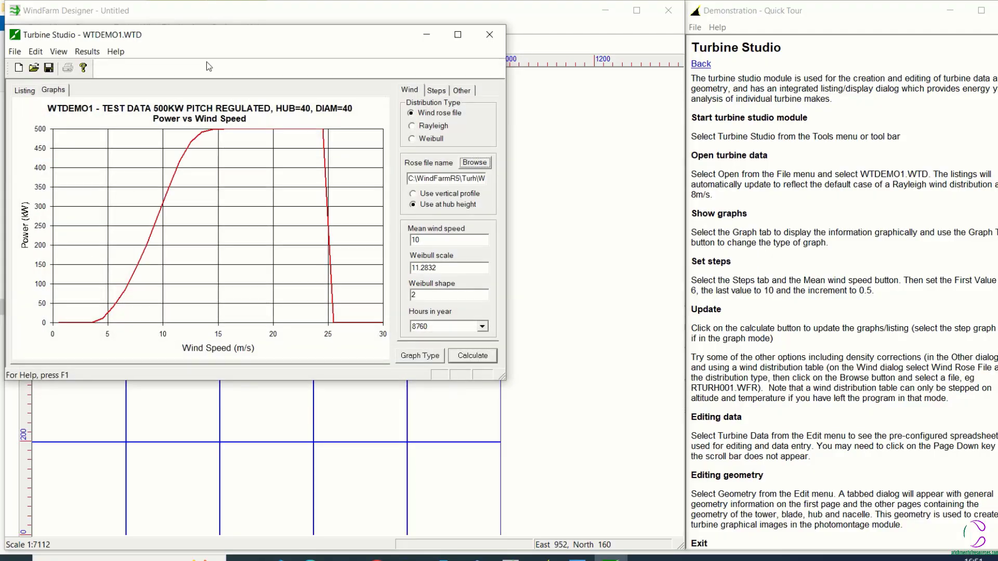
# Reopen the turbine data and set the diameter to 40 m
pyautogui.click(55, 51)
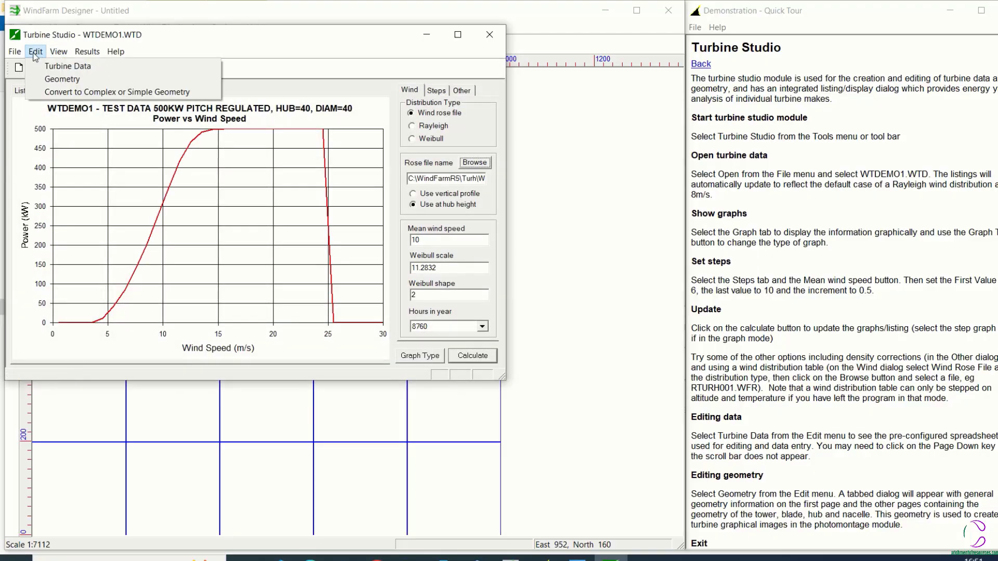
pyautogui.click(40, 61)
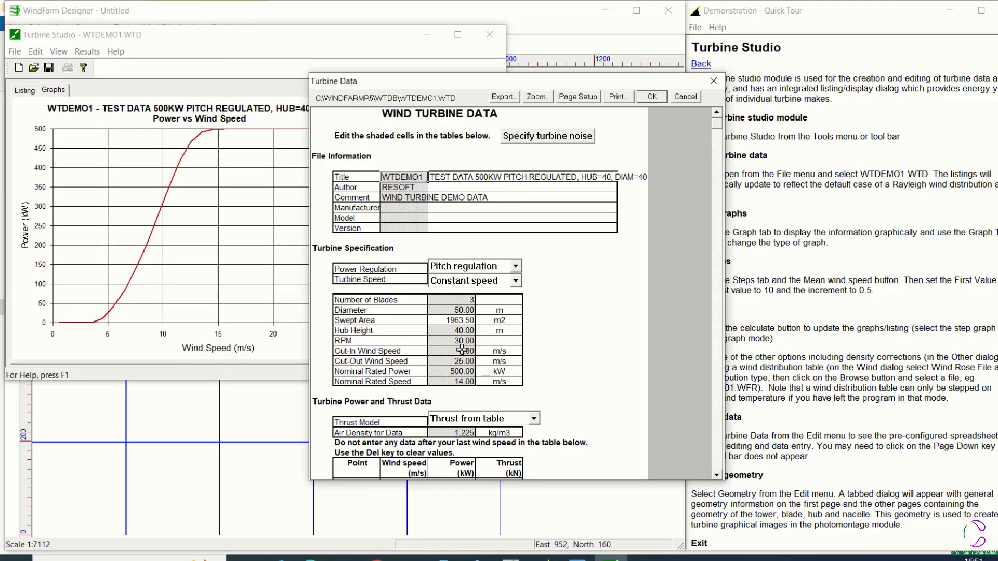
pyautogui.click(463, 310)
pyautogui.write('4')
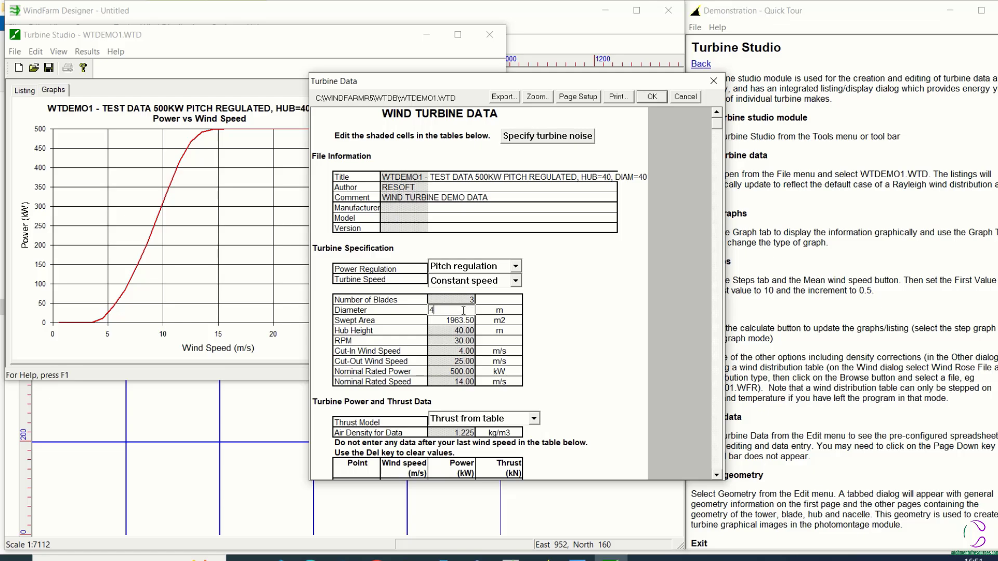
pyautogui.write('0')
# Set the nominal rated power in the turbine specification to 600 kW
pyautogui.click(456, 371)
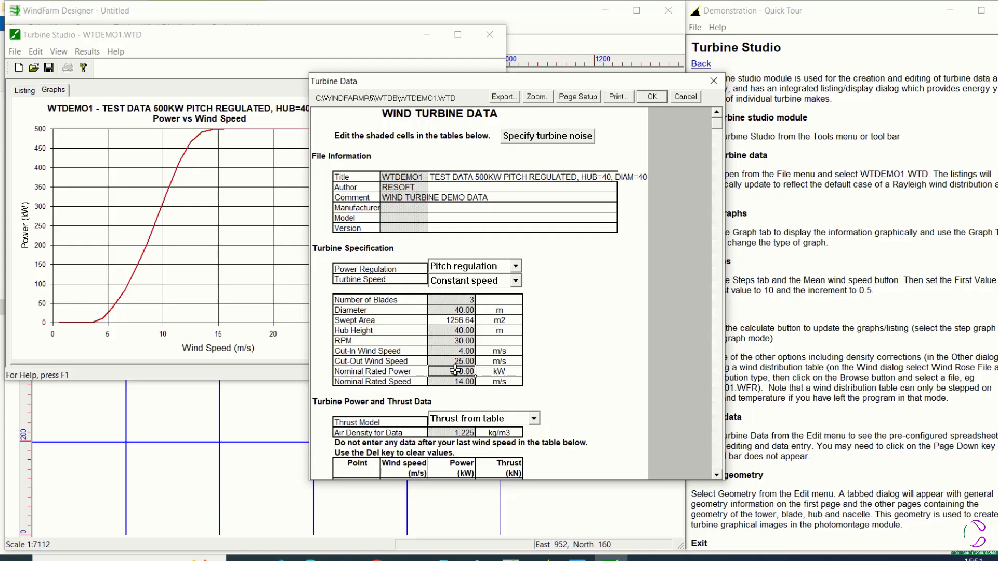
pyautogui.press('BackSpace')
pyautogui.write('600')
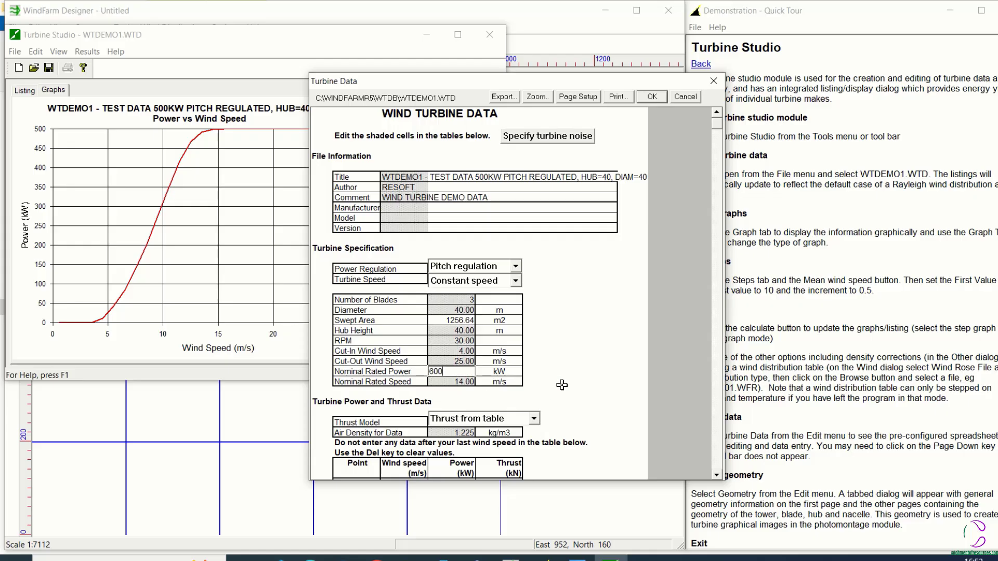
pyautogui.click(596, 371)
# Set the nominal rated power to 500 kW and accept the turbine data, scaling the geometry to the present size
pyautogui.click(466, 371)
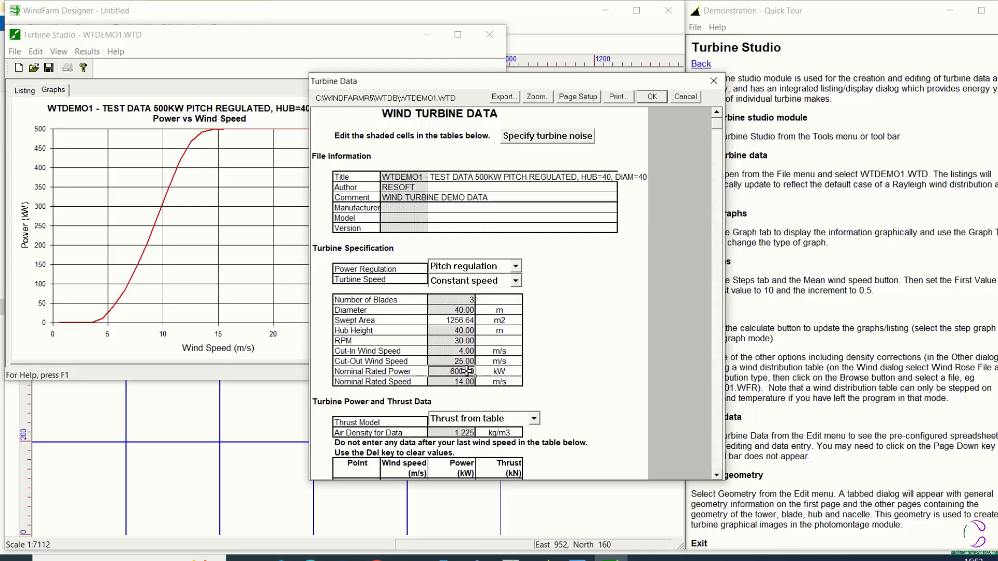
pyautogui.press('BackSpace')
pyautogui.write('500')
pyautogui.click(654, 98)
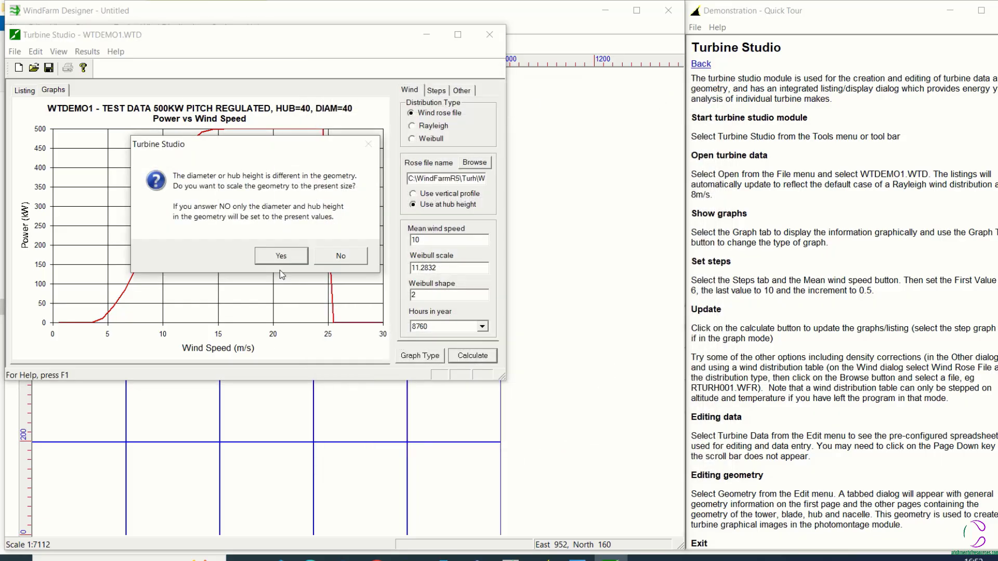
pyautogui.click(279, 254)
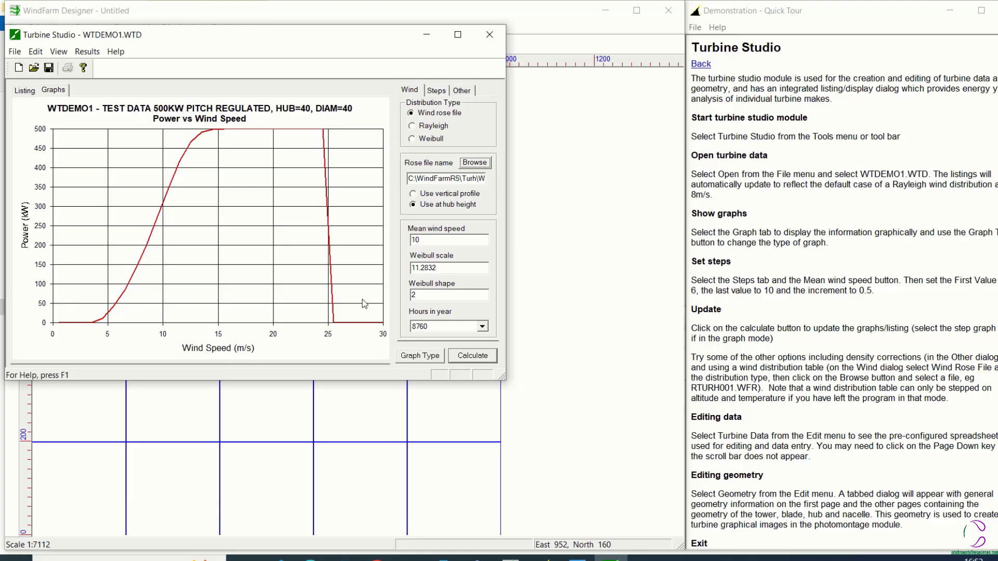
pyautogui.click(483, 157)
# Try to change the diameter to 45 m in the turbine data, accept it and recalculate the graph
pyautogui.click(36, 52)
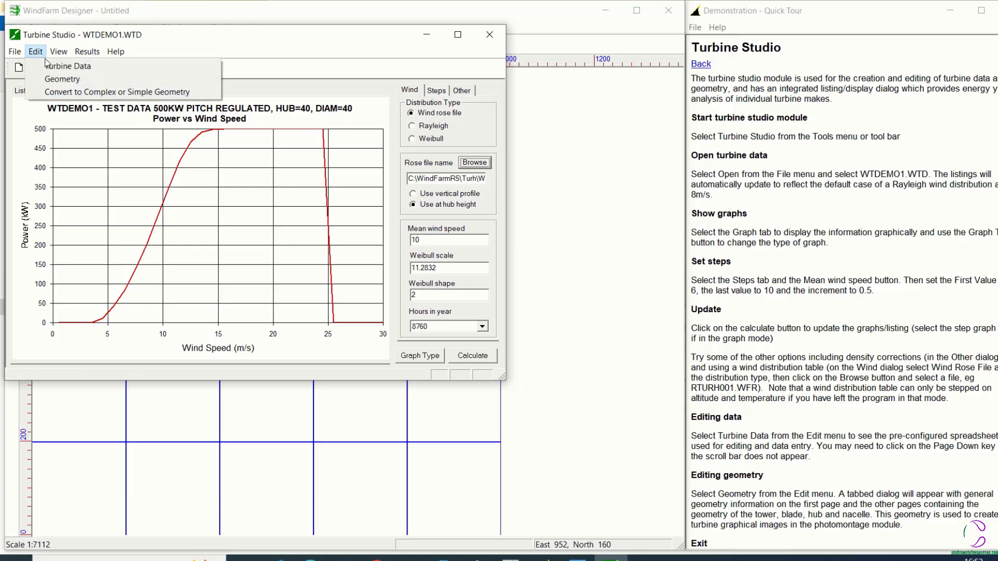
pyautogui.click(57, 65)
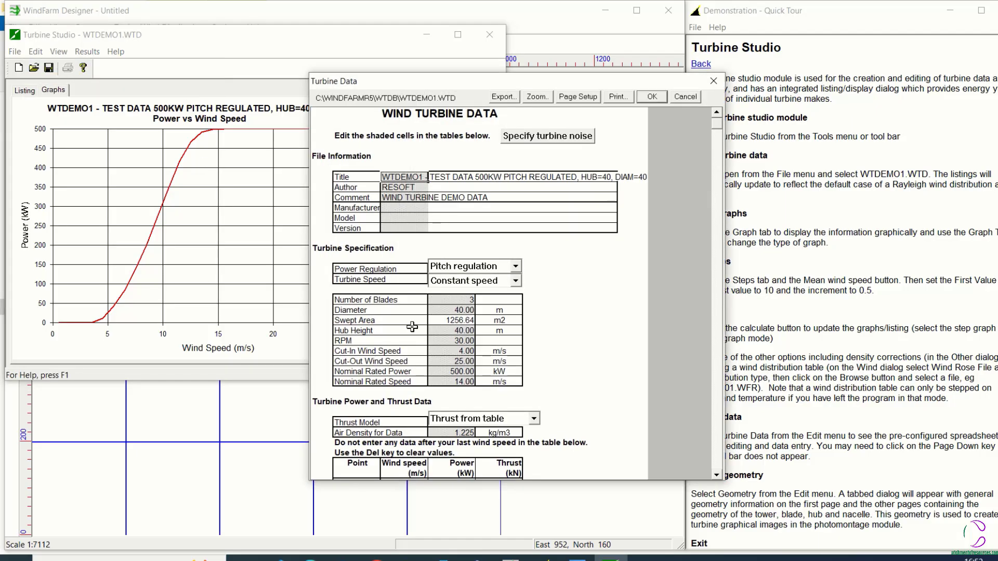
pyautogui.click(452, 310)
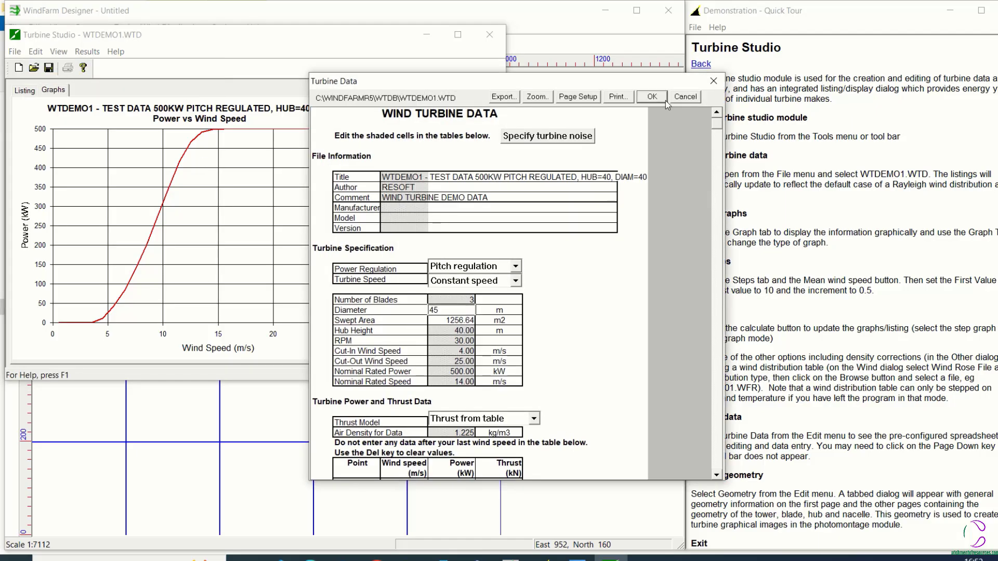
pyautogui.click(652, 97)
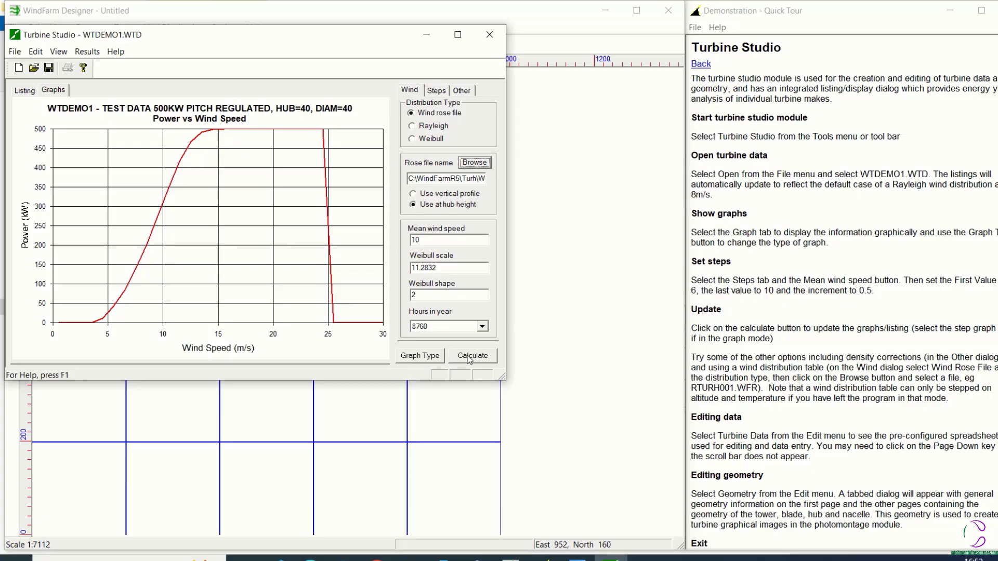
pyautogui.click(469, 357)
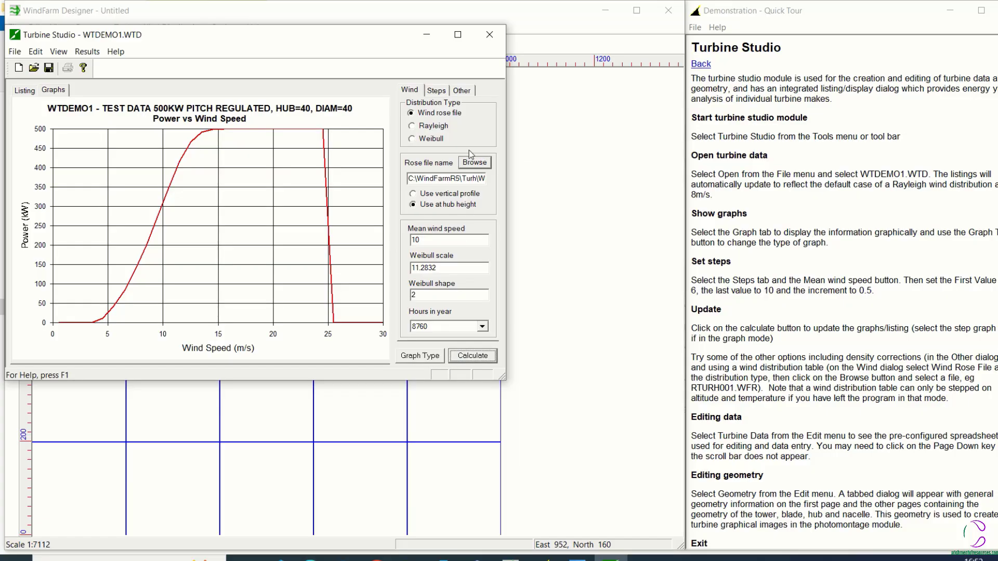
# Set the diameter to 50 m in the turbine data, accept it without scaling the geometry, and recalculate the graph
pyautogui.click(38, 53)
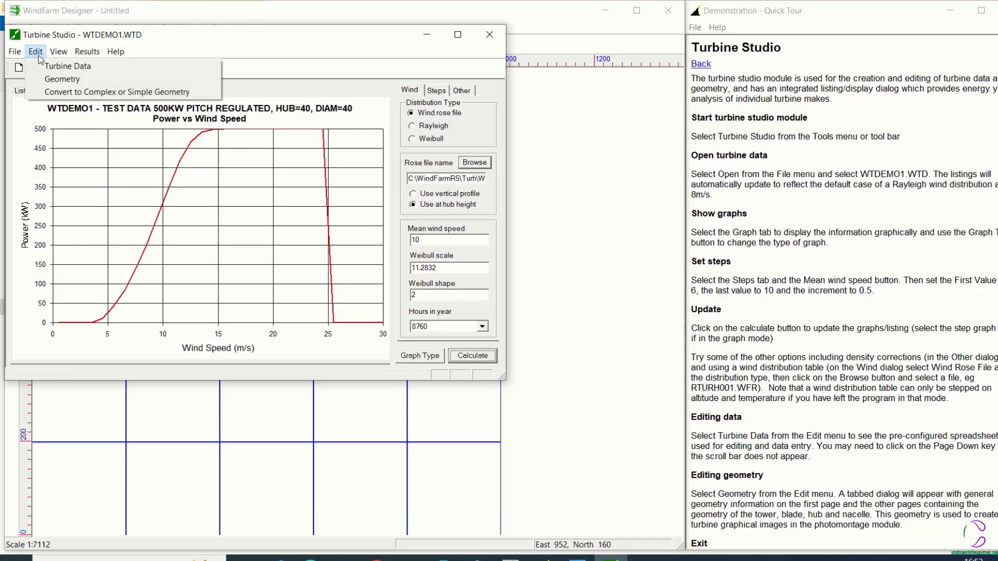
pyautogui.click(67, 66)
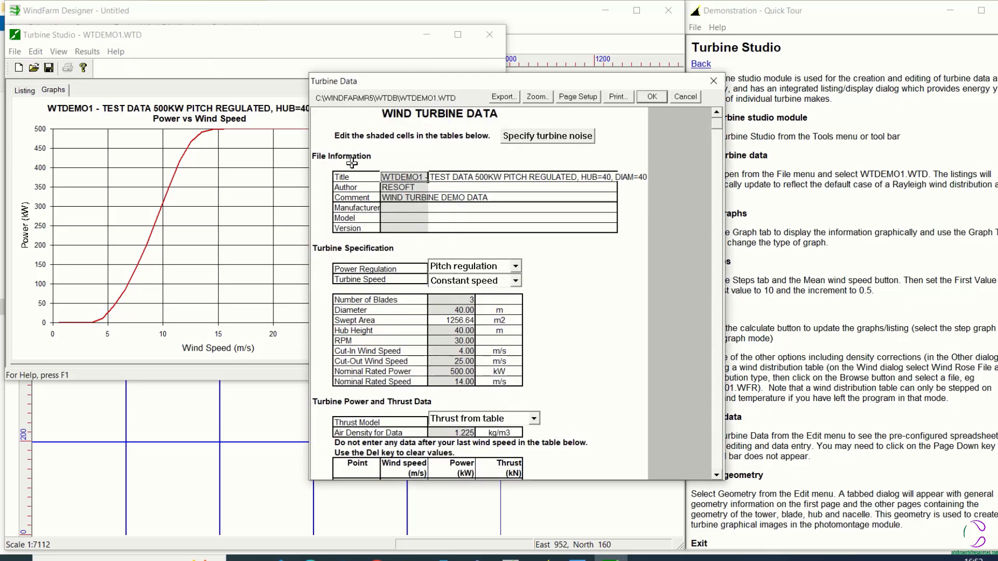
pyautogui.click(467, 311)
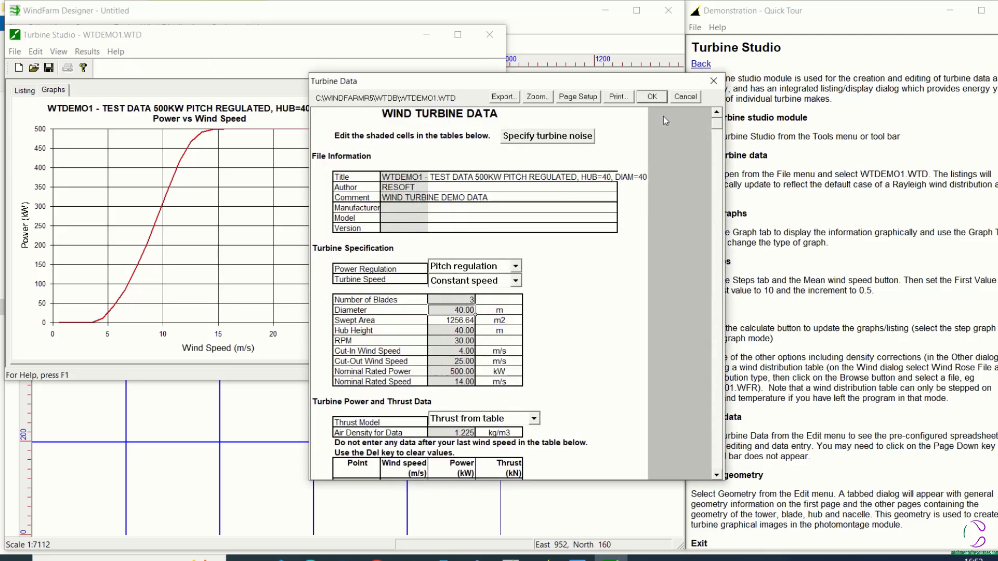
pyautogui.write('50')
pyautogui.press('Return')
pyautogui.click(652, 99)
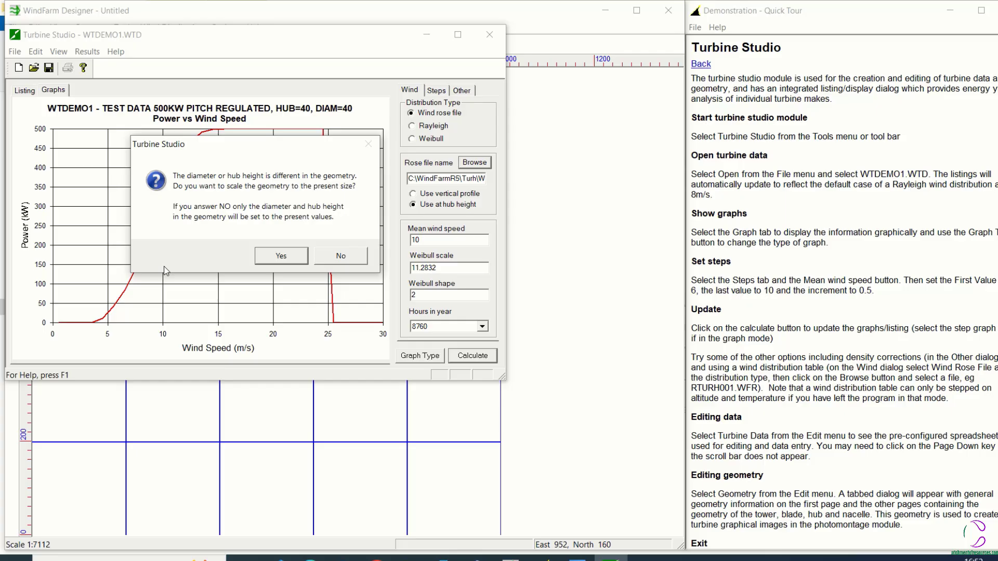
pyautogui.click(341, 255)
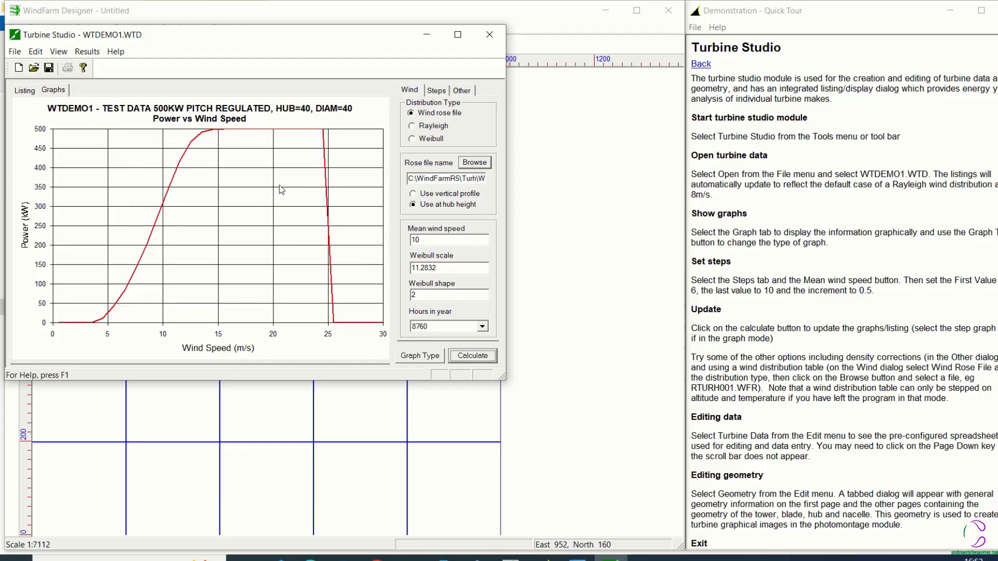
pyautogui.click(479, 362)
# Set the diameter to 40 m in the turbine data and accept it with the geometry scaled to the present size
pyautogui.click(36, 52)
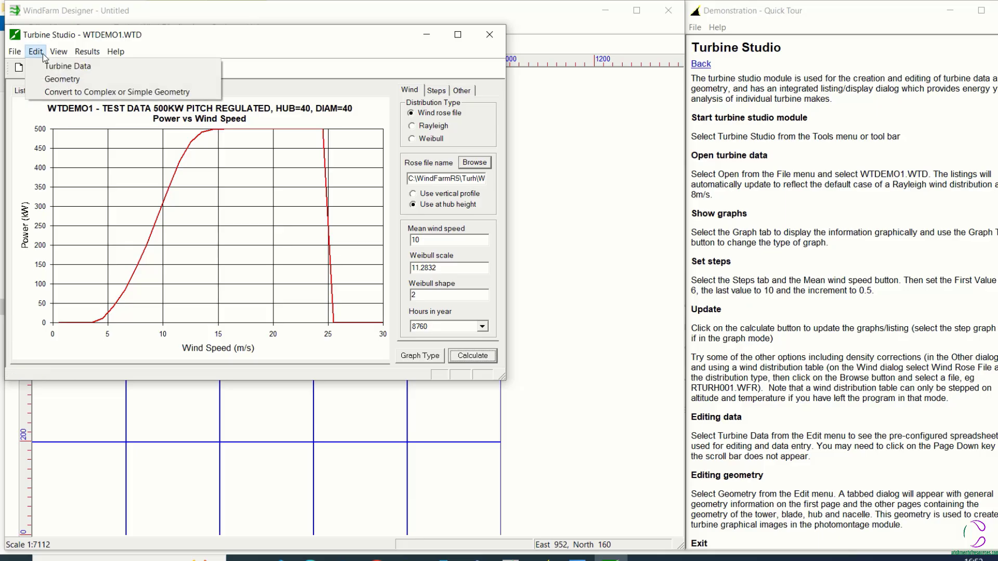
pyautogui.click(52, 66)
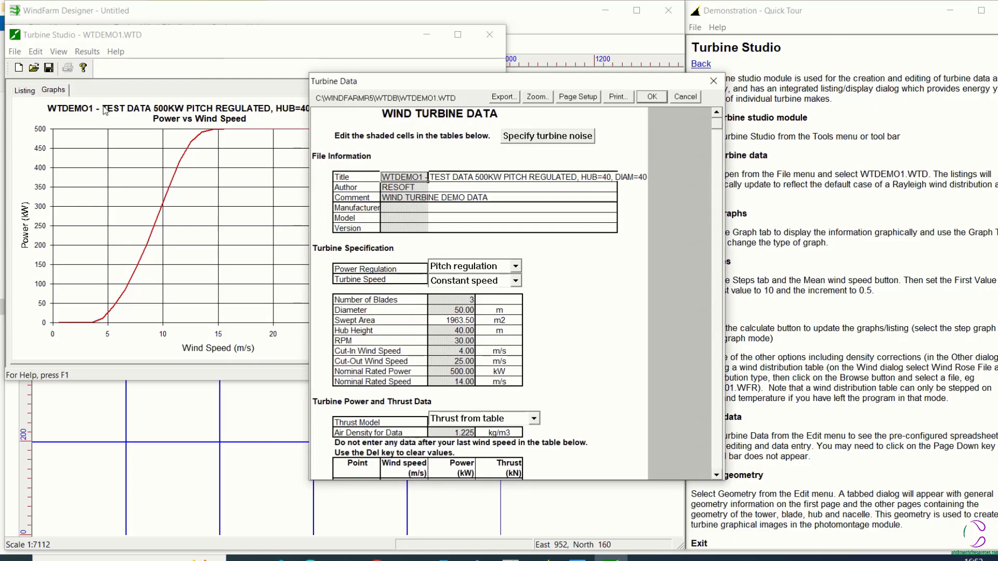
pyautogui.click(463, 309)
pyautogui.write('40')
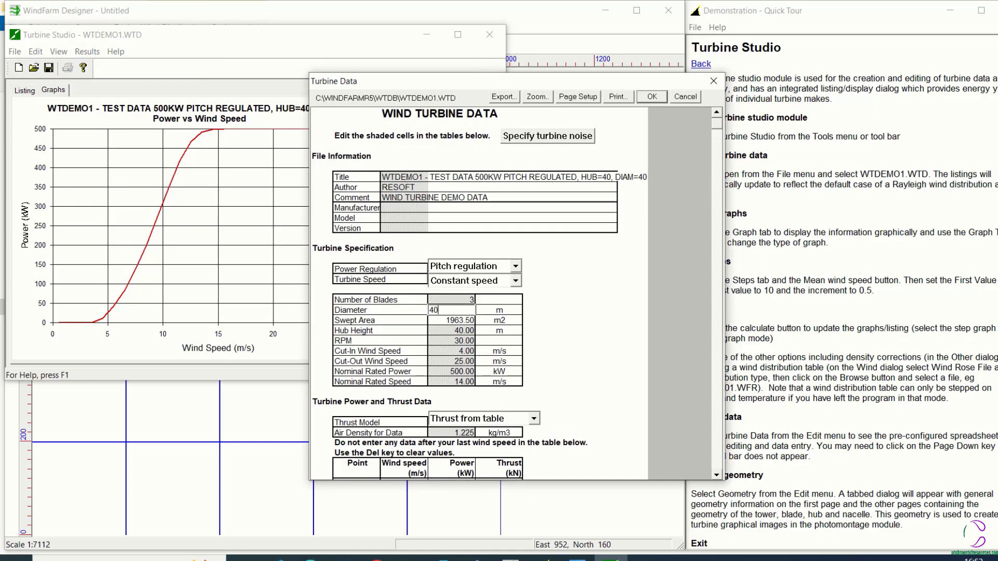
pyautogui.press('Return')
pyautogui.click(652, 97)
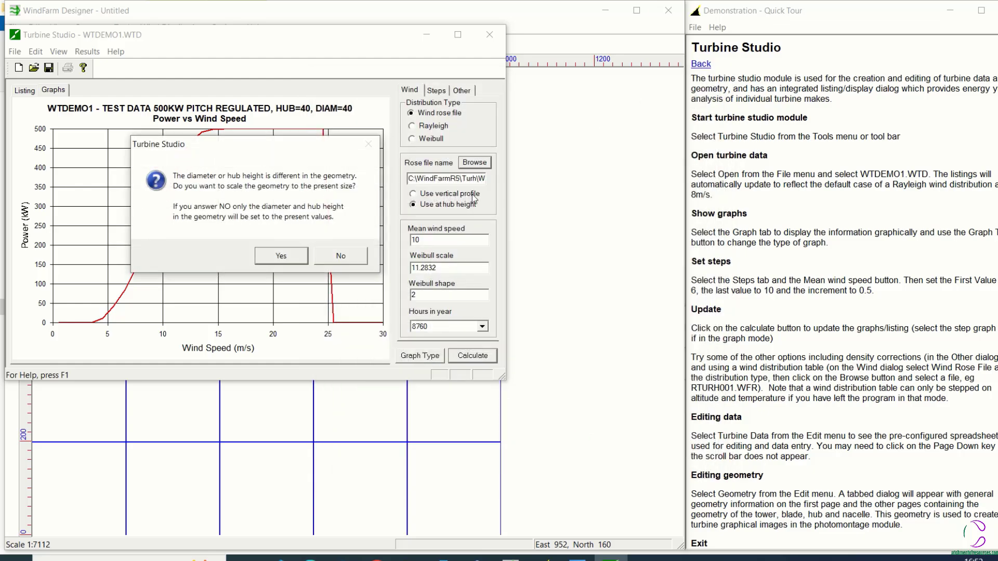
pyautogui.click(281, 255)
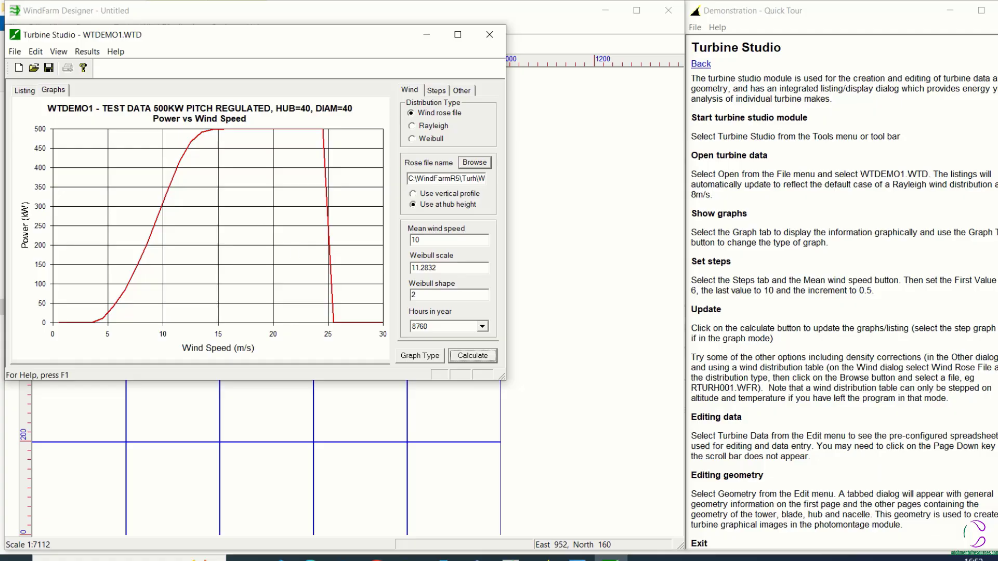
# Check the quick tour's geometry editing instructions and open the turbine geometry of WTDEMO1 at its general page
pyautogui.click(996, 480)
pyautogui.scroll(-1, 996, 480)
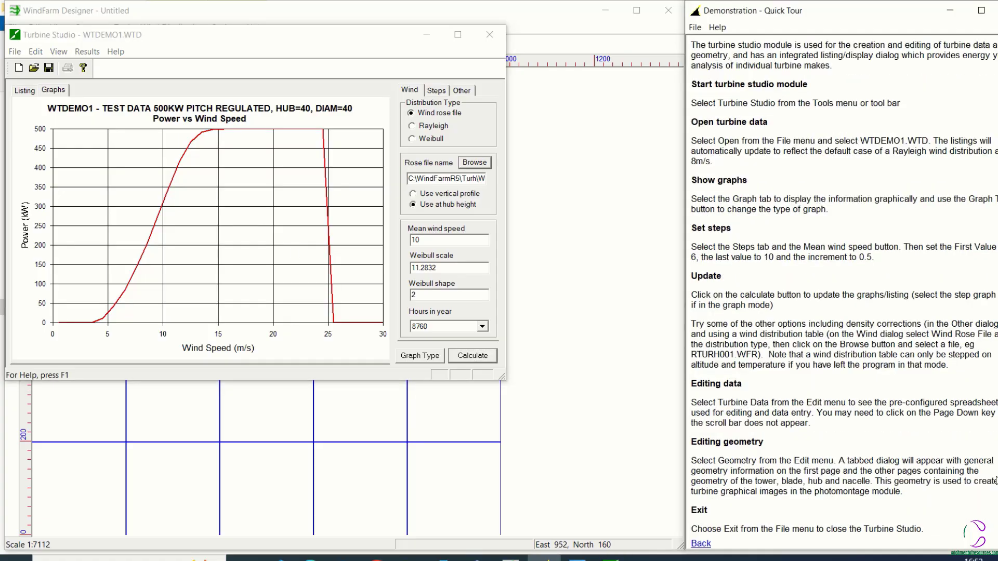
pyautogui.click(34, 52)
pyautogui.click(42, 80)
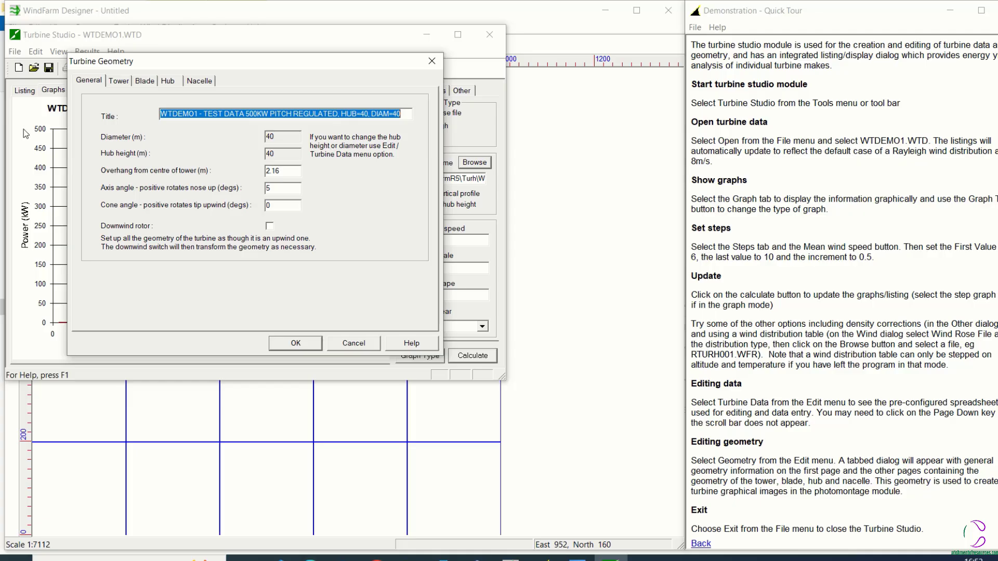
pyautogui.press('Tab')
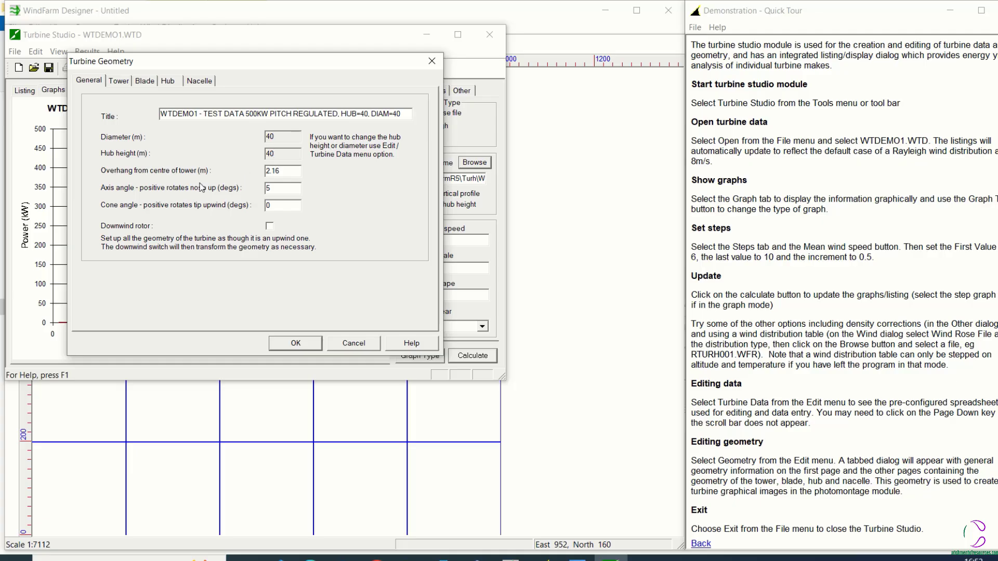
# Examine the turbine's tower, blade, hub and nacelle geometry in order, and accept the geometry dialog without editing any values
pyautogui.click(117, 82)
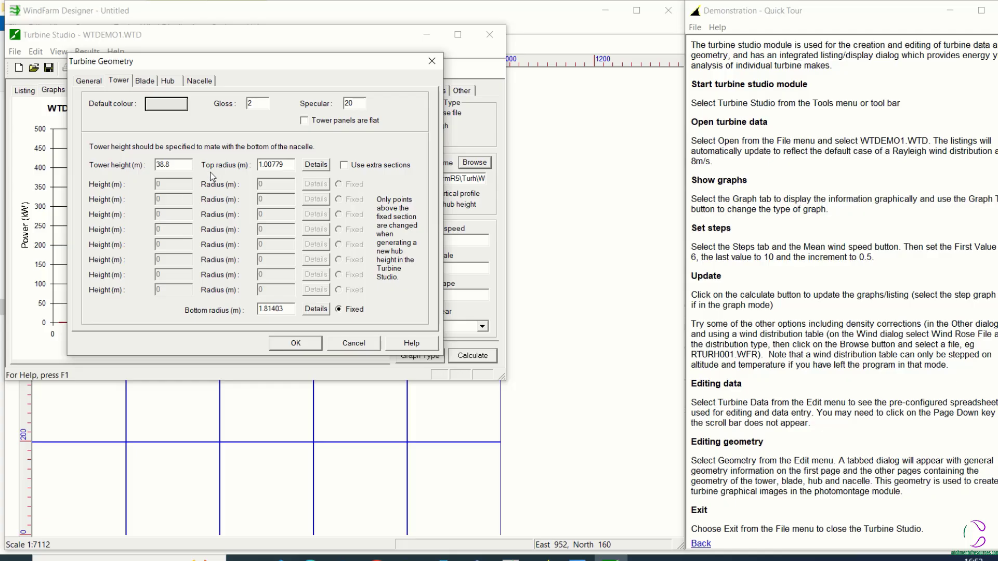
pyautogui.click(143, 83)
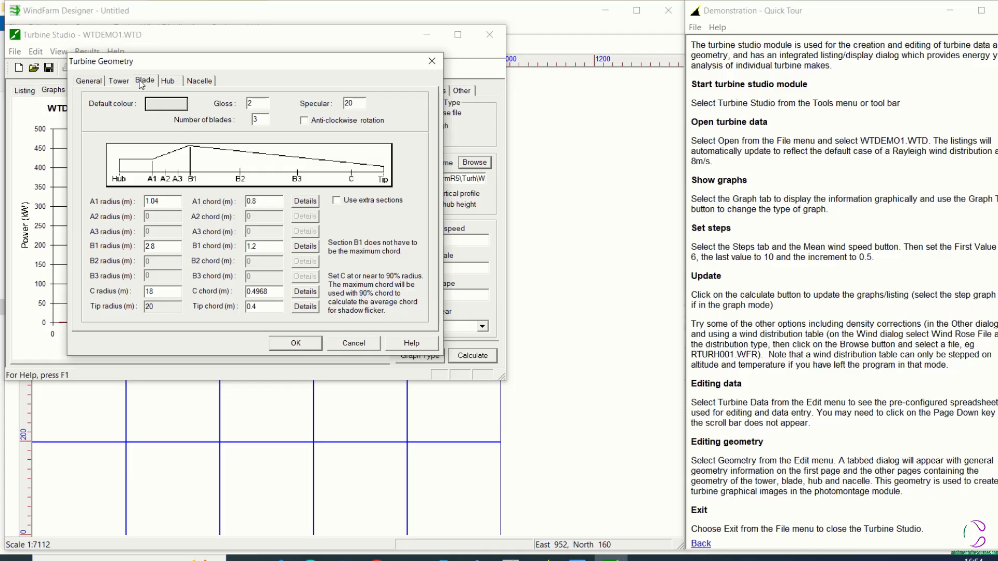
pyautogui.click(174, 85)
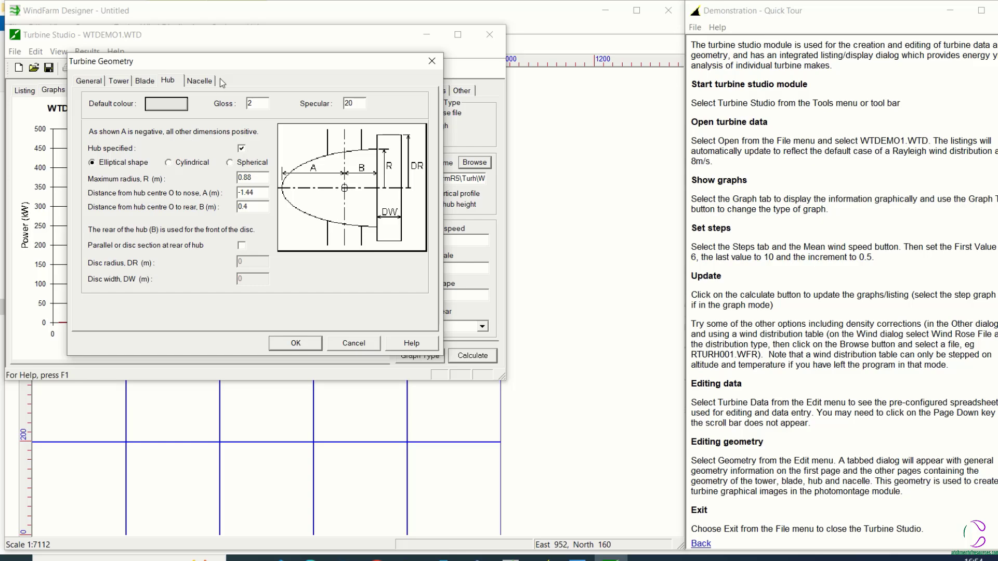
pyautogui.click(203, 82)
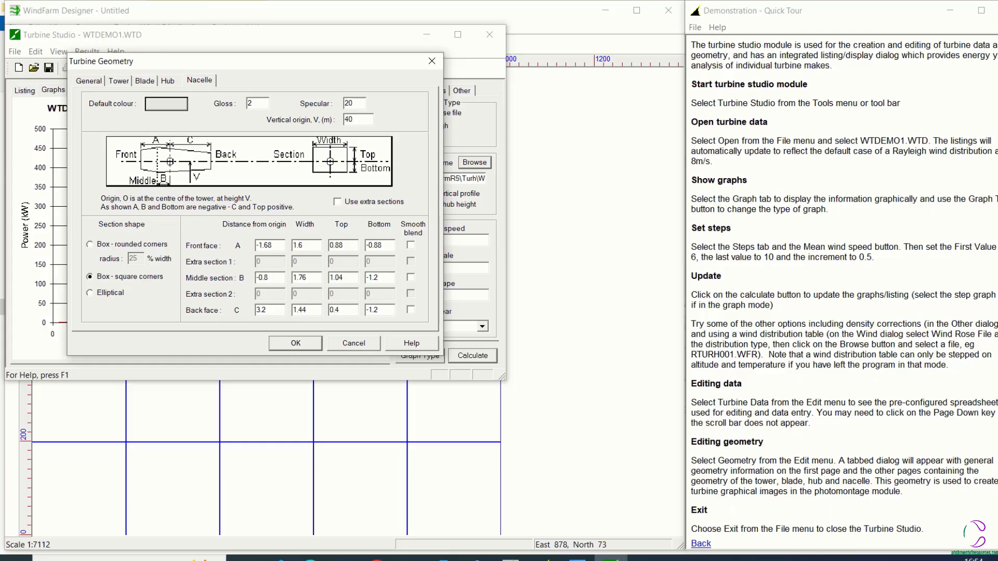
pyautogui.scroll(1, 735, 508)
pyautogui.click(997, 499)
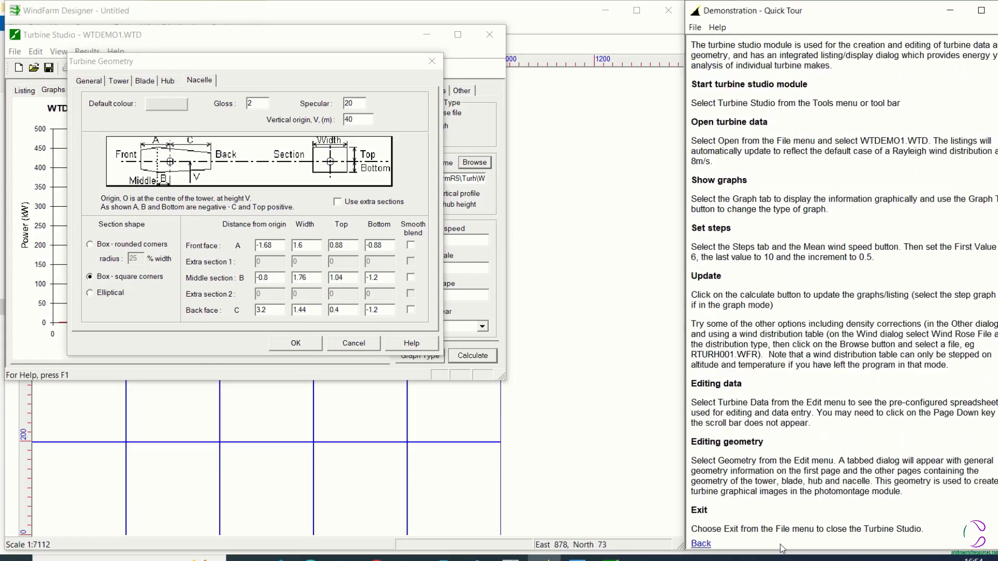
pyautogui.click(295, 344)
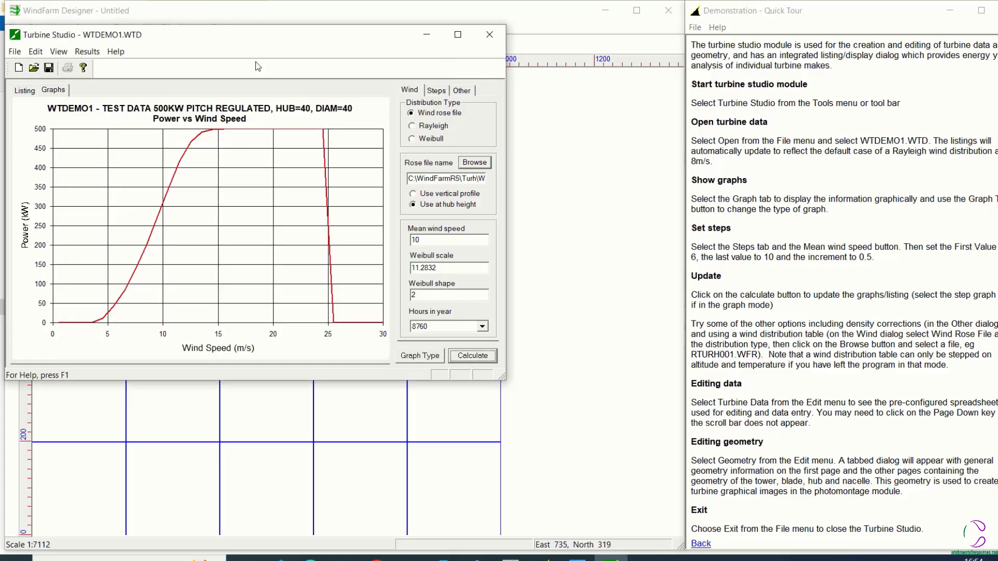
# Exit Turbine Studio without saving the changes to WTDEMO1.WTD
pyautogui.click(15, 52)
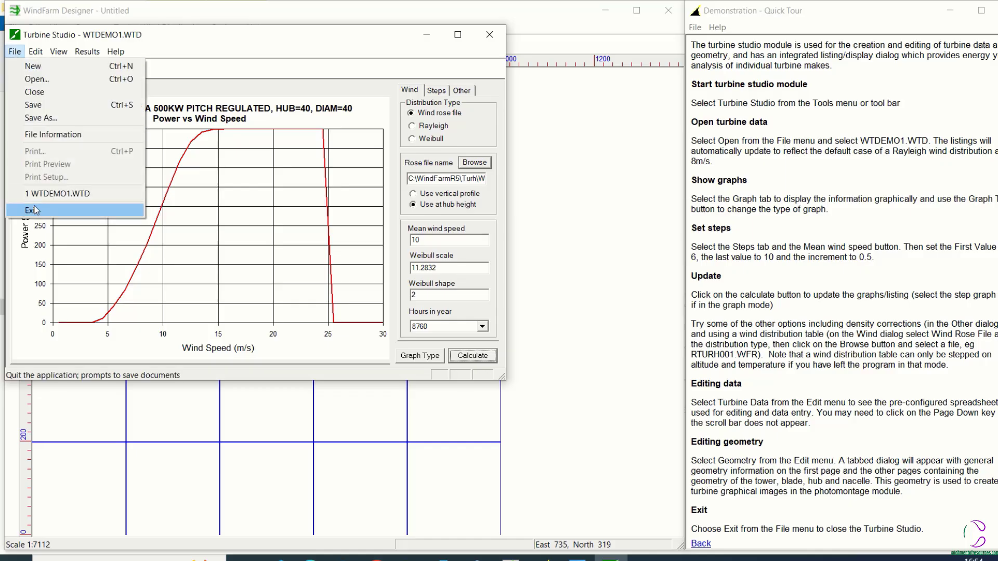
pyautogui.click(30, 210)
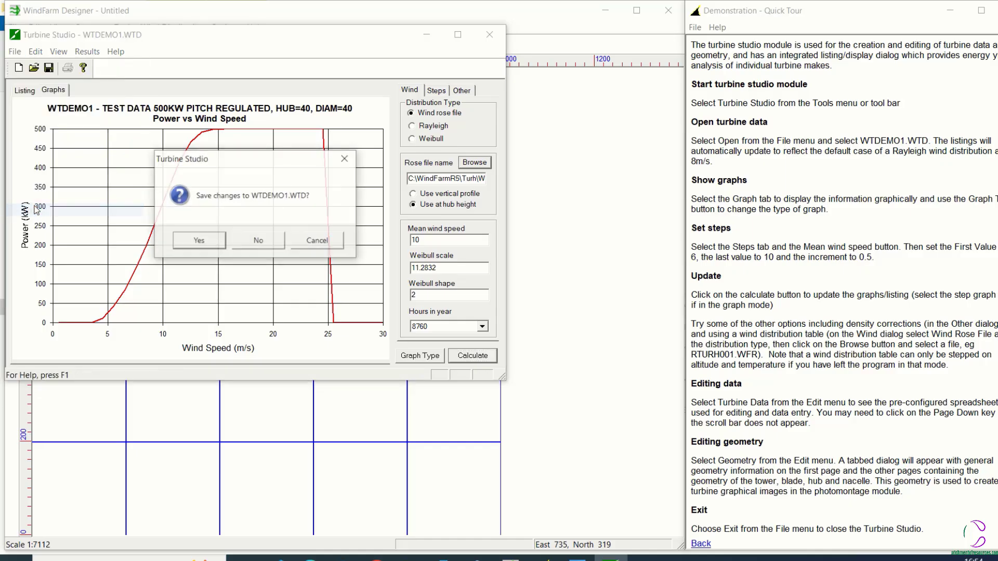
pyautogui.click(251, 239)
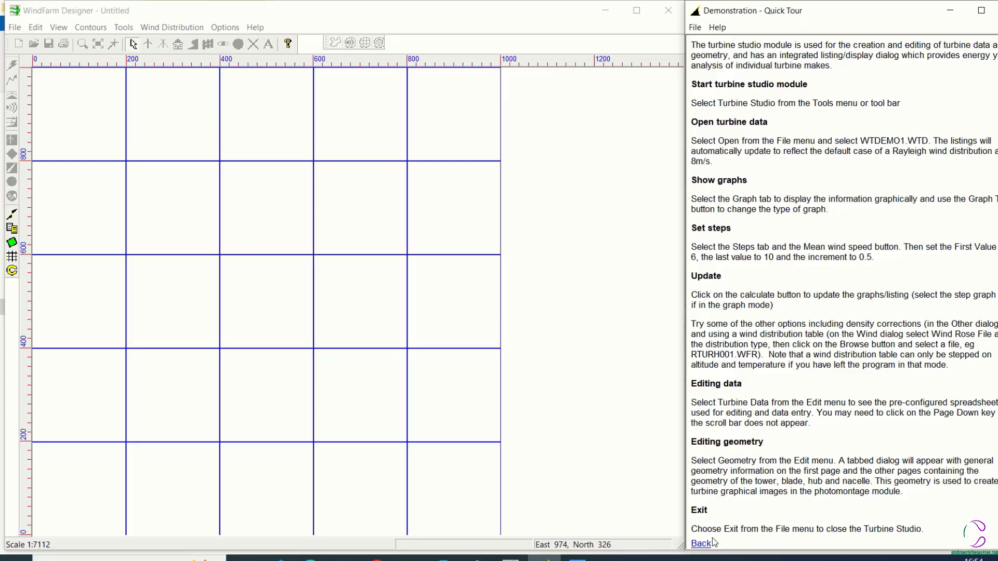